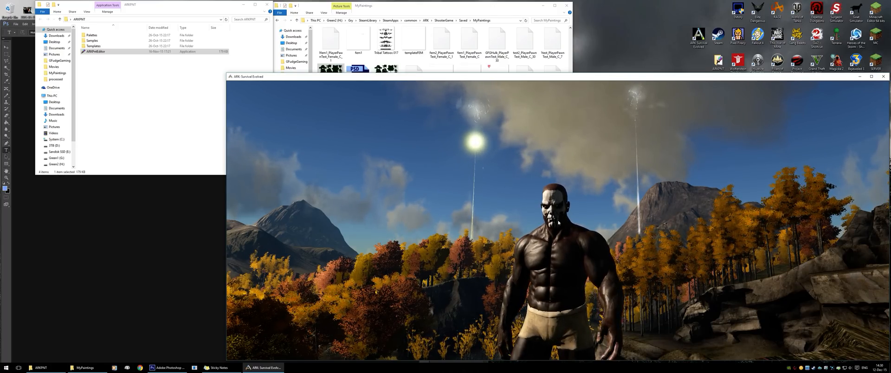
# Open the character's inventory and look through the colorings and paintbrushes it holds
pyautogui.press('i')
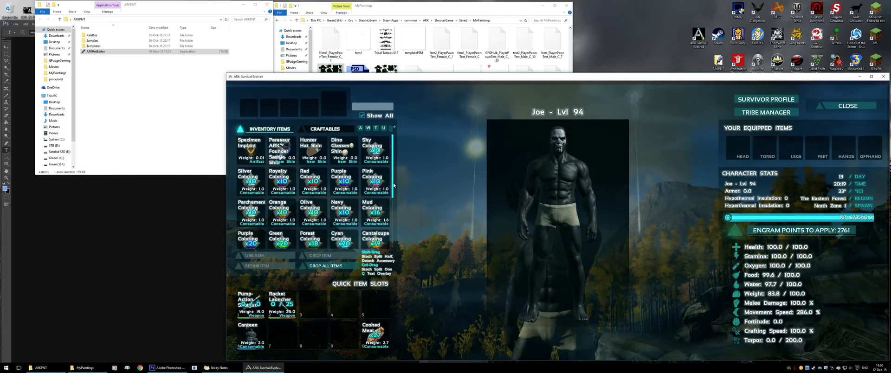
pyautogui.scroll(-3, 394, 185)
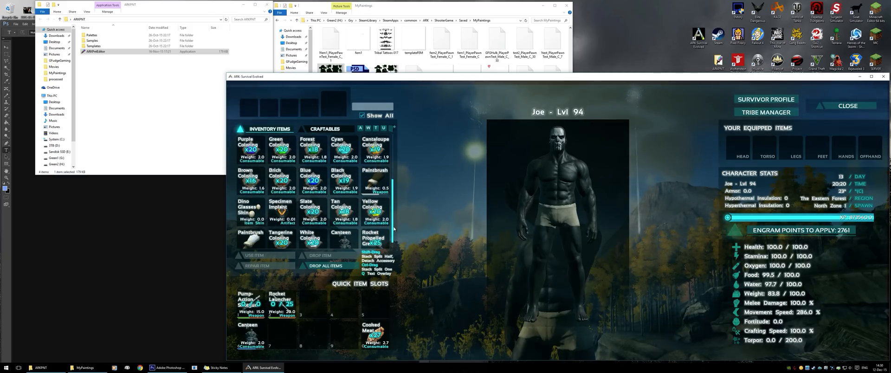
pyautogui.scroll(-5, 396, 189)
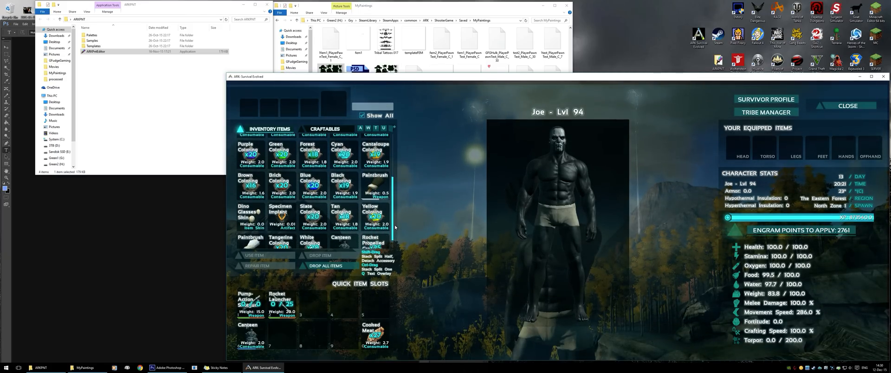
pyautogui.scroll(-2, 395, 232)
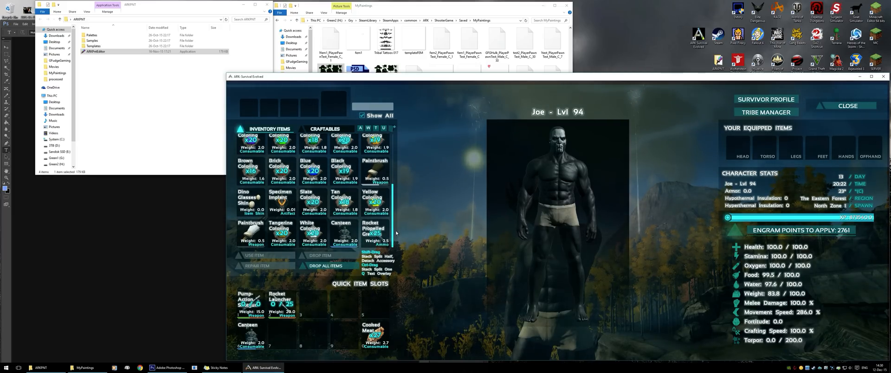
pyautogui.scroll(2, 396, 222)
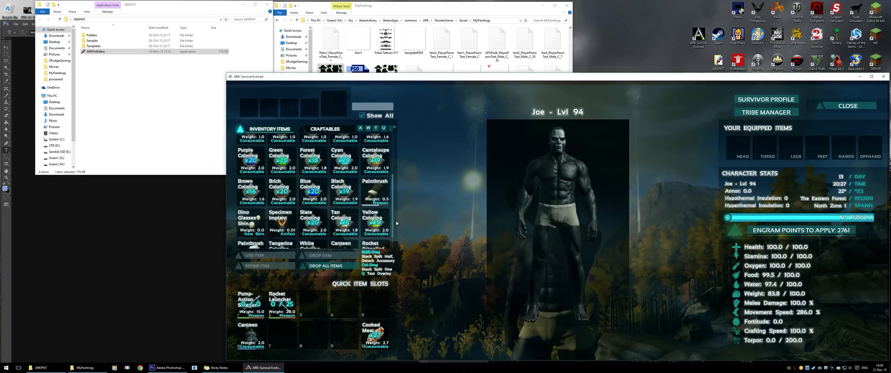
# Dye the paintbrush with Cantaloupe Coloring and use it on the character to enter the Apply Paint screen
pyautogui.moveTo(378, 185)
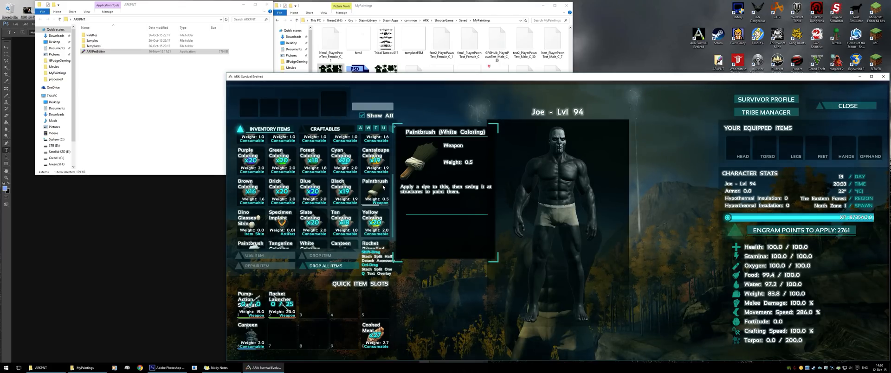
pyautogui.moveTo(375, 160); pyautogui.dragTo(383, 189)
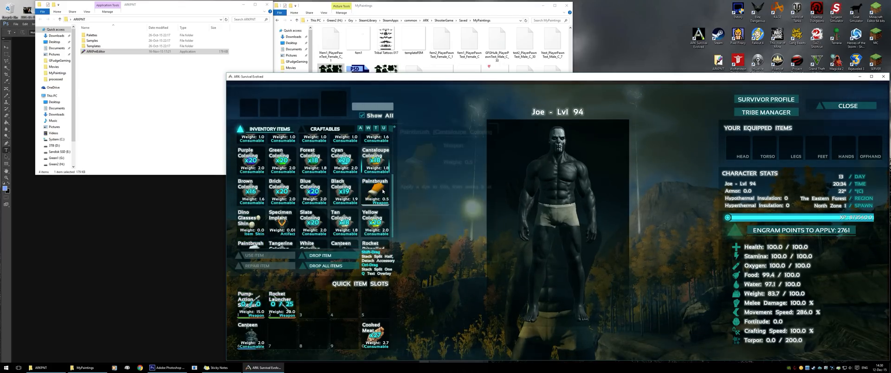
pyautogui.moveTo(376, 193)
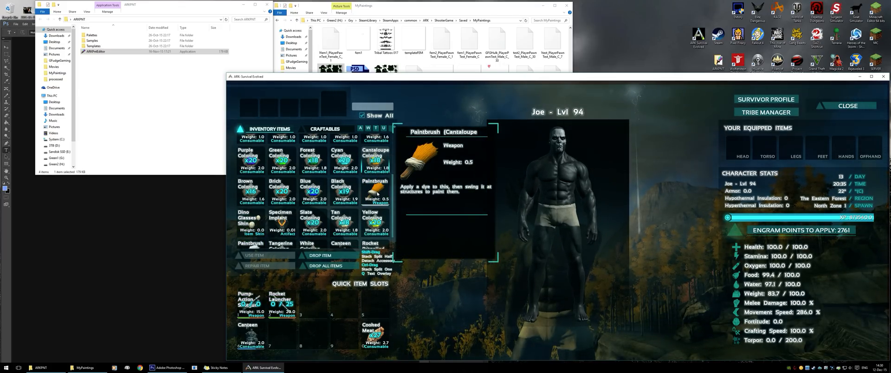
pyautogui.moveTo(376, 193); pyautogui.dragTo(565, 183)
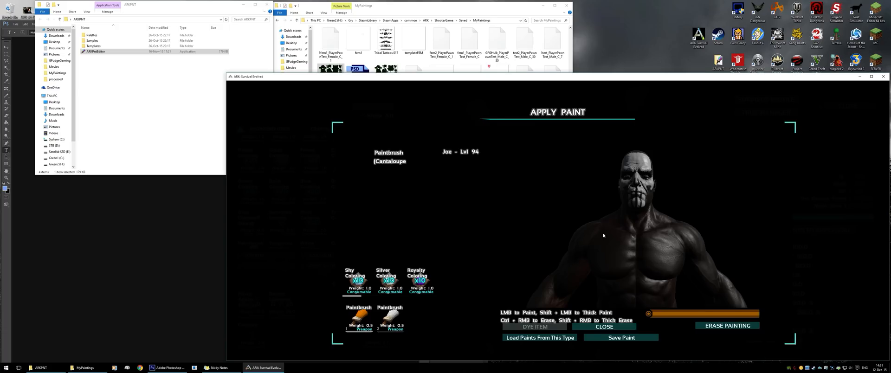
# Open the dark body template PNG from the MyPaintings folder in Photoshop, enlarge its window and view it at 200%
pyautogui.click(391, 10)
pyautogui.moveTo(332, 80); pyautogui.dragTo(161, 232)
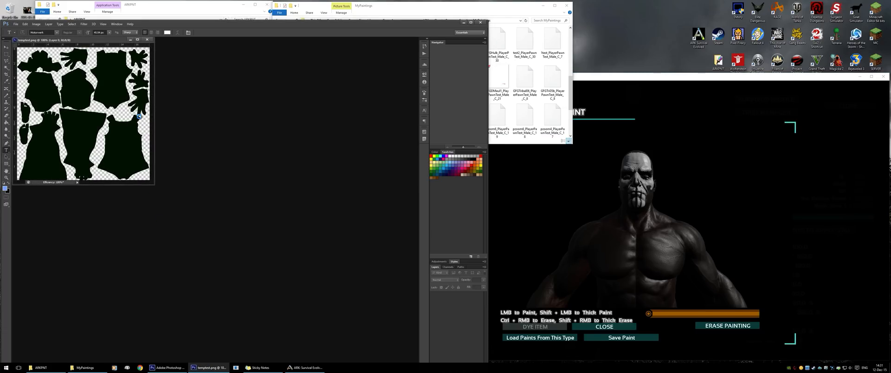
pyautogui.moveTo(152, 185); pyautogui.dragTo(186, 218)
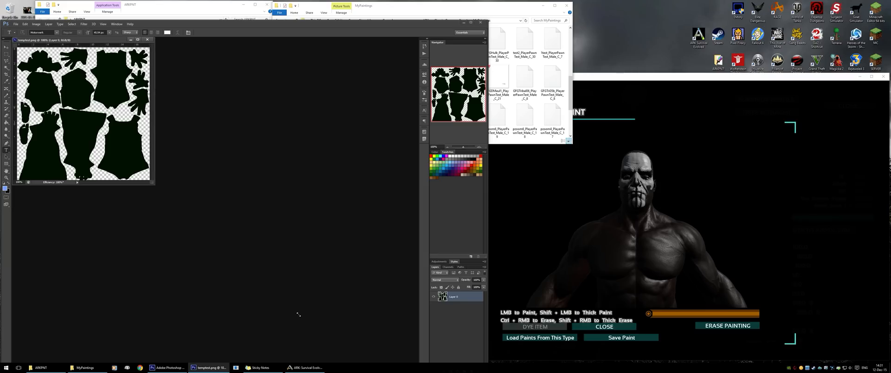
pyautogui.moveTo(304, 320); pyautogui.dragTo(306, 320)
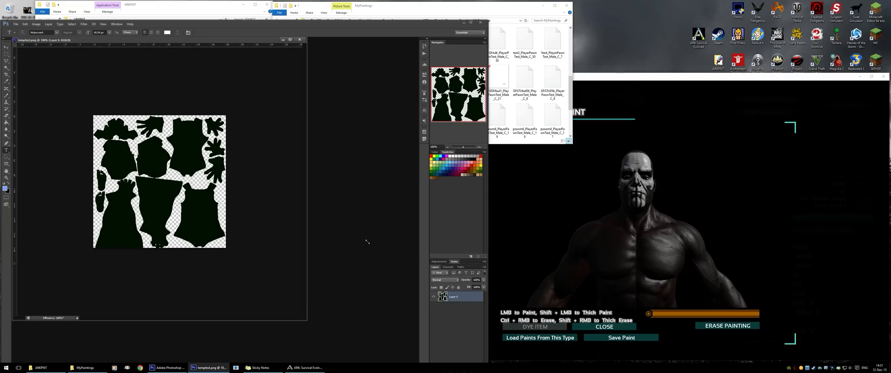
pyautogui.click(480, 148)
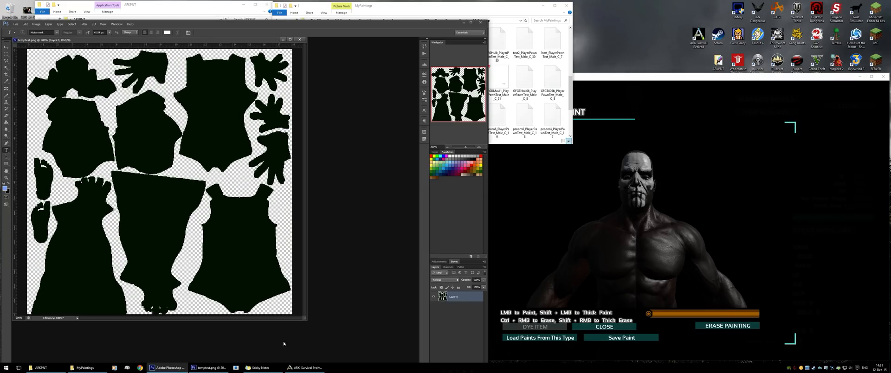
pyautogui.moveTo(305, 320); pyautogui.dragTo(325, 347)
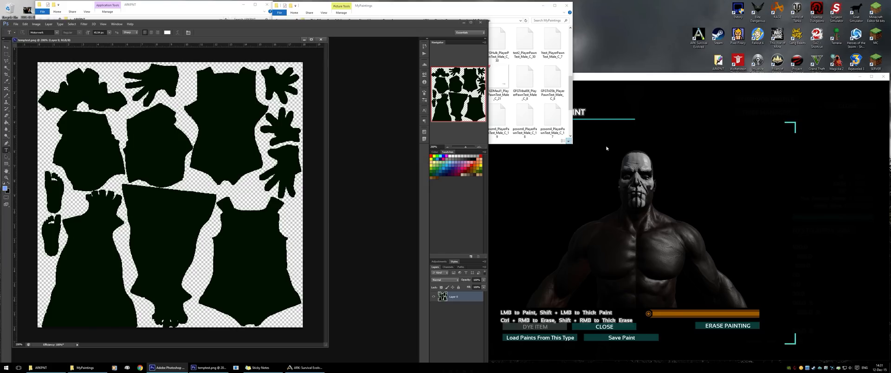
# Switch back to ARK, save the character's paint under the name "tutorial" and leave the Apply Paint screen
pyautogui.click(615, 84)
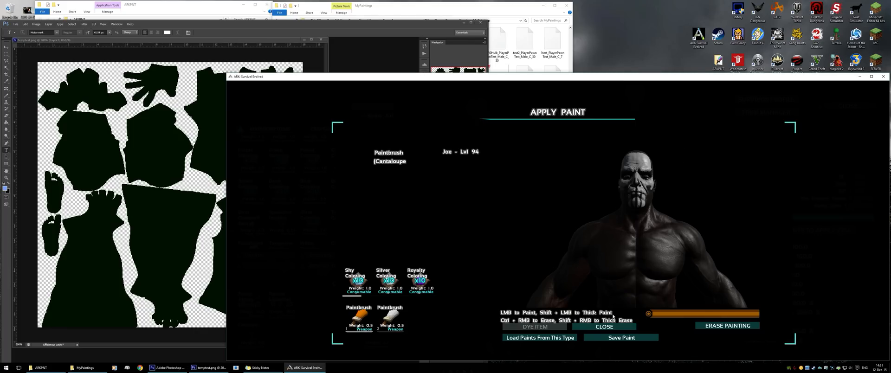
pyautogui.click(618, 343)
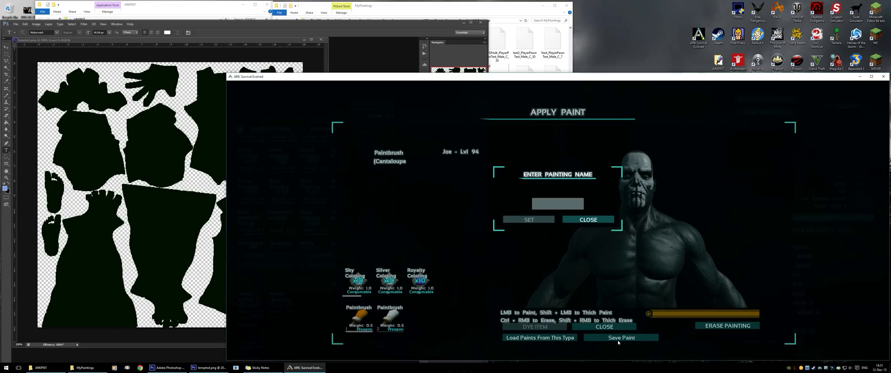
pyautogui.click(557, 202)
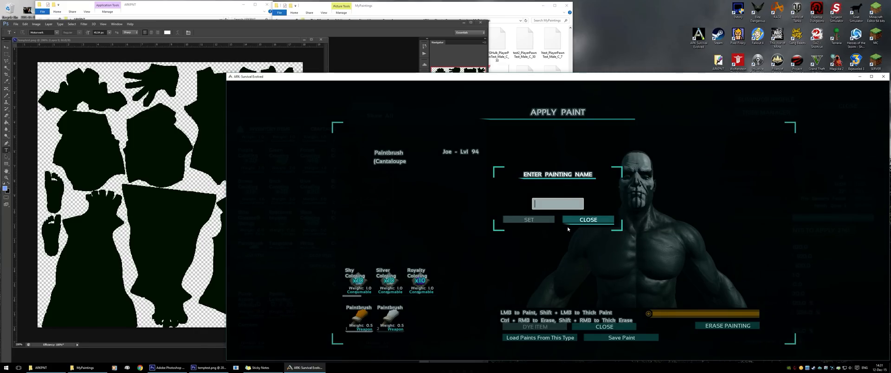
pyautogui.write('tutorial')
pyautogui.click(549, 222)
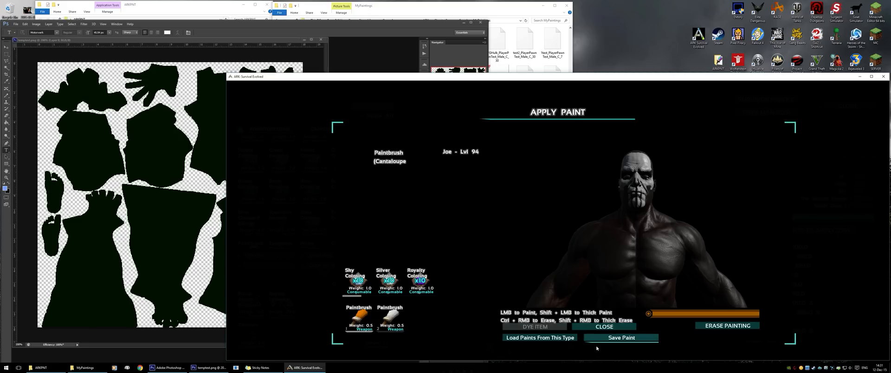
pyautogui.click(604, 327)
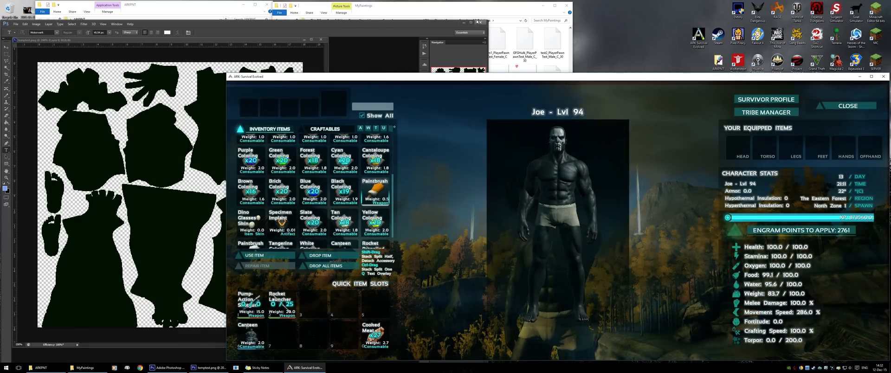
# Switch to the MyPaintings folder window, go to the start of its file list and enlarge the window
pyautogui.click(484, 4)
pyautogui.moveTo(484, 4); pyautogui.dragTo(484, 8)
pyautogui.scroll(1, 467, 93)
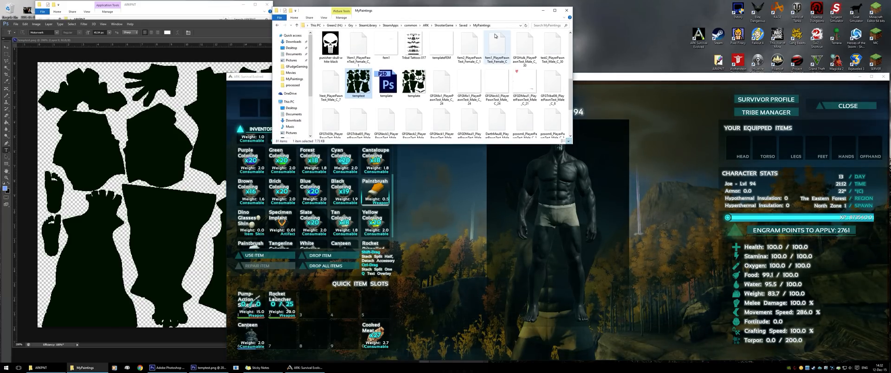
pyautogui.scroll(3, 473, 109)
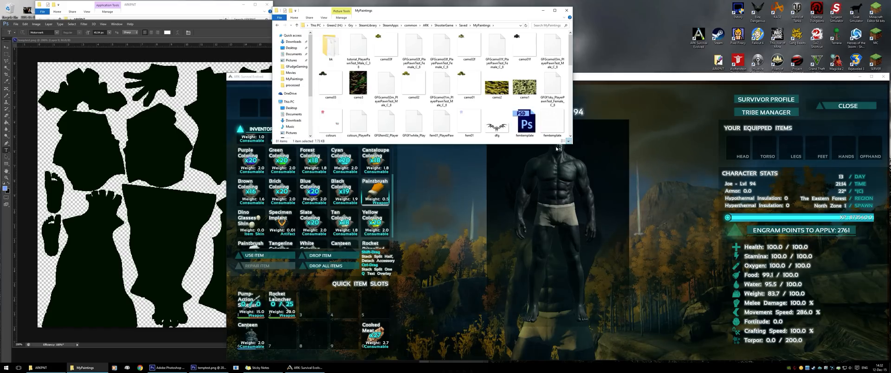
pyautogui.moveTo(569, 143); pyautogui.dragTo(695, 172)
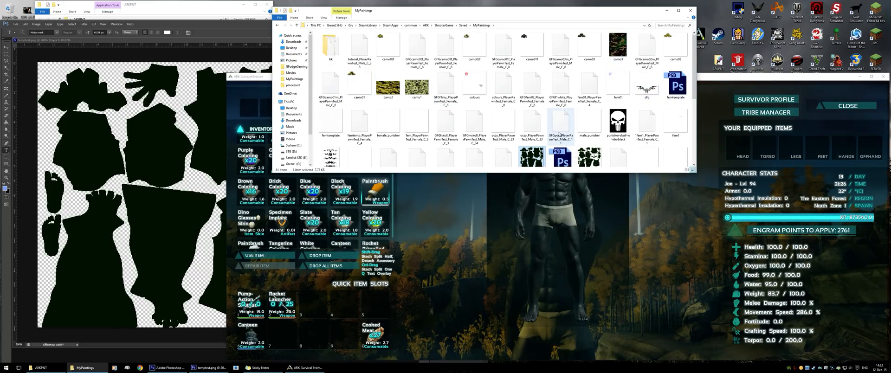
# Browse the saved painting files in MyPaintings and select the tutorial_PlayerPawnTest_Male_C file
pyautogui.click(476, 124)
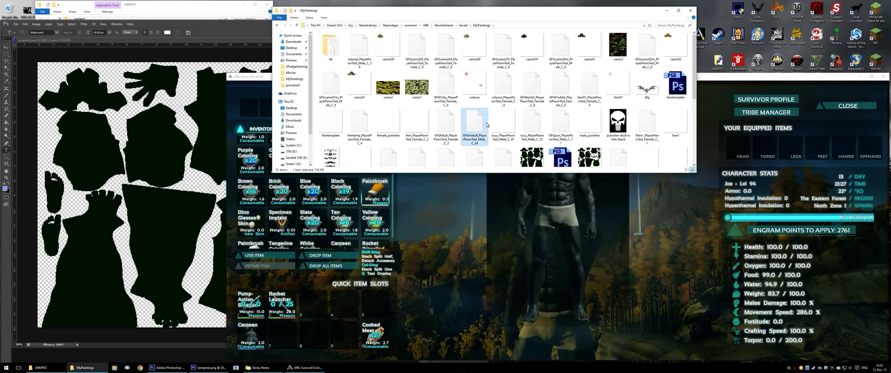
pyautogui.press('t')
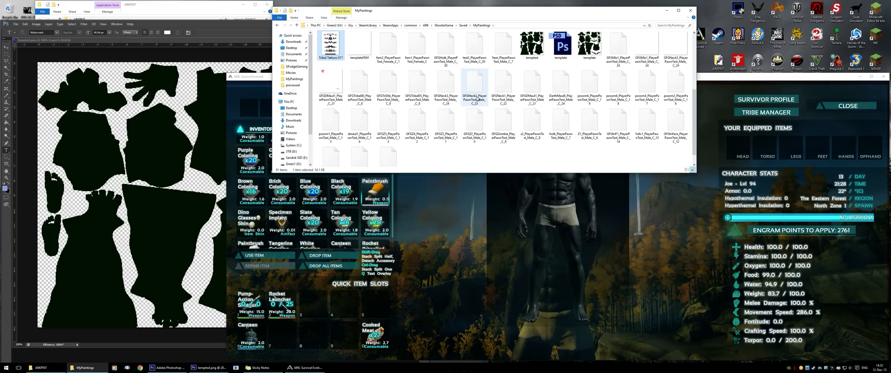
pyautogui.scroll(2, 480, 101)
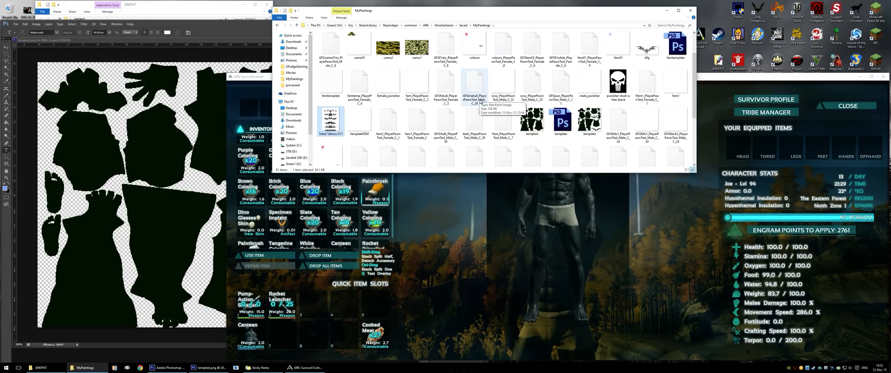
pyautogui.scroll(-2, 644, 133)
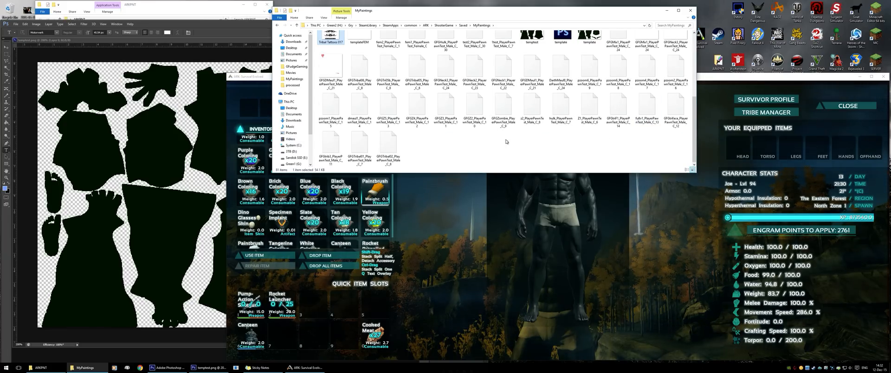
pyautogui.scroll(1, 482, 140)
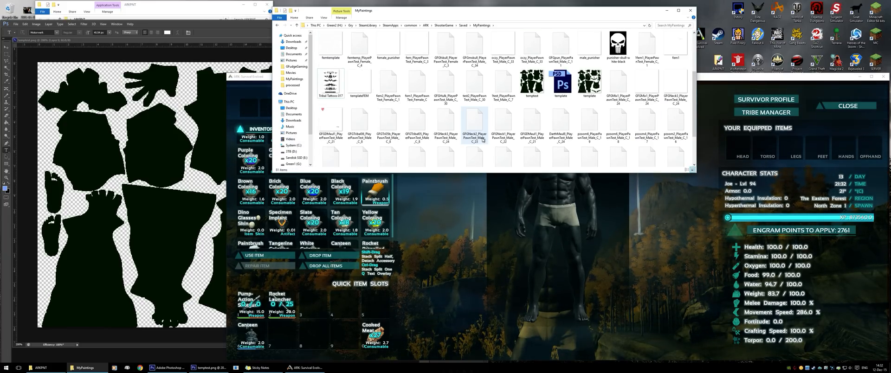
pyautogui.scroll(2, 483, 140)
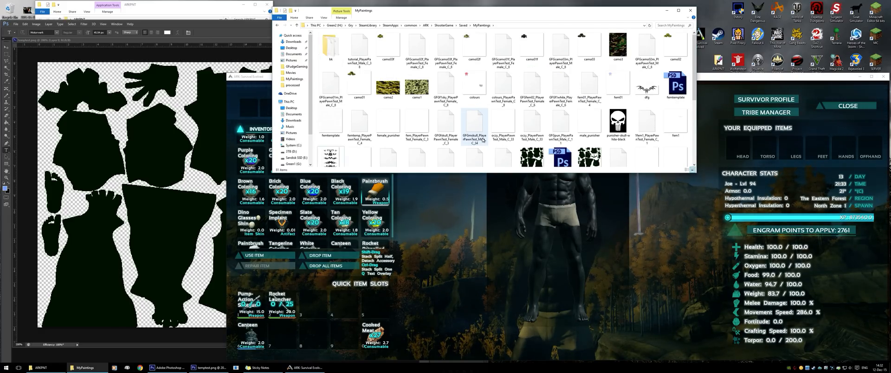
pyautogui.click(365, 46)
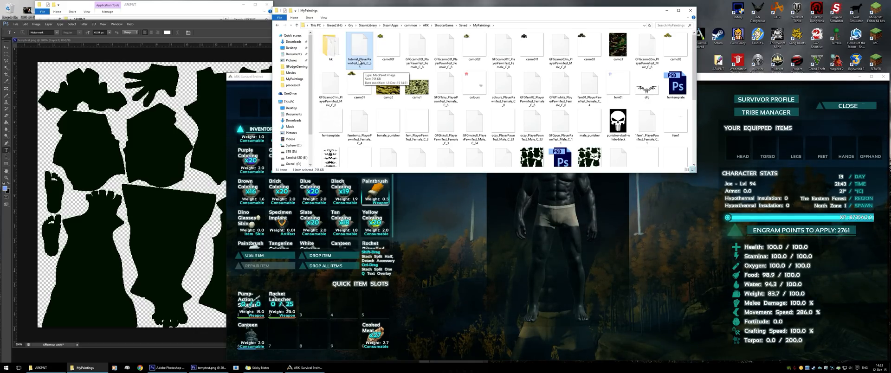
# Return to ARK and reopen the Apply Paint screen for the character with the Cantaloupe paintbrush
pyautogui.click(481, 213)
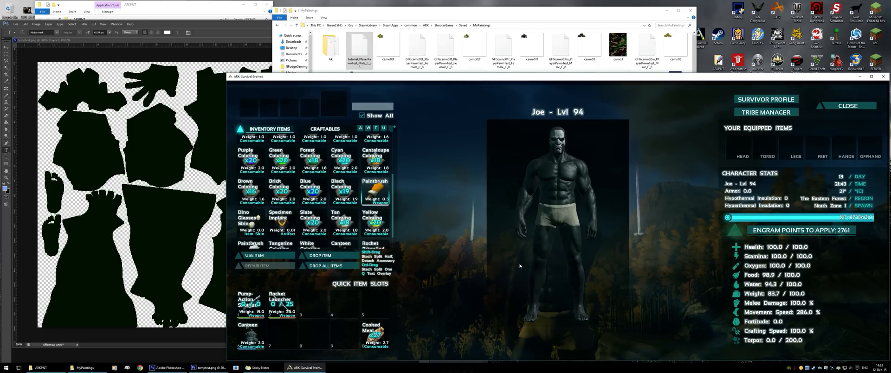
pyautogui.click(534, 204)
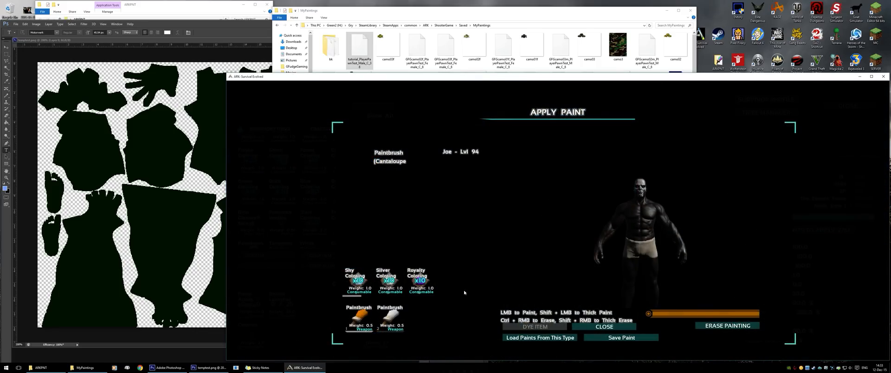
pyautogui.click(621, 337)
pyautogui.write('1234567890')
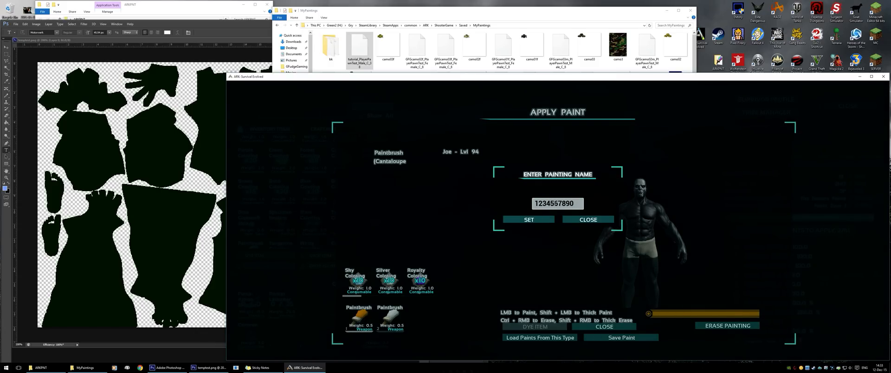
pyautogui.write('12345')
pyautogui.click(589, 219)
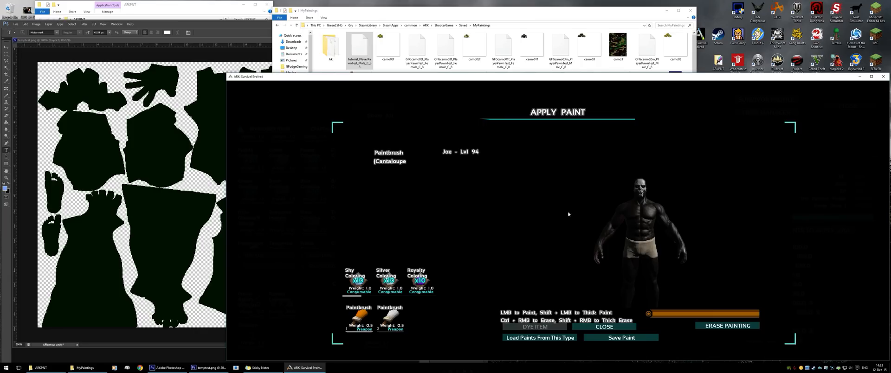
# Open ARK's list of loadable paintings of this type and compare it with the tutorial_PlayerPawnTest_Male file in the MyPaintings folder
pyautogui.click(369, 46)
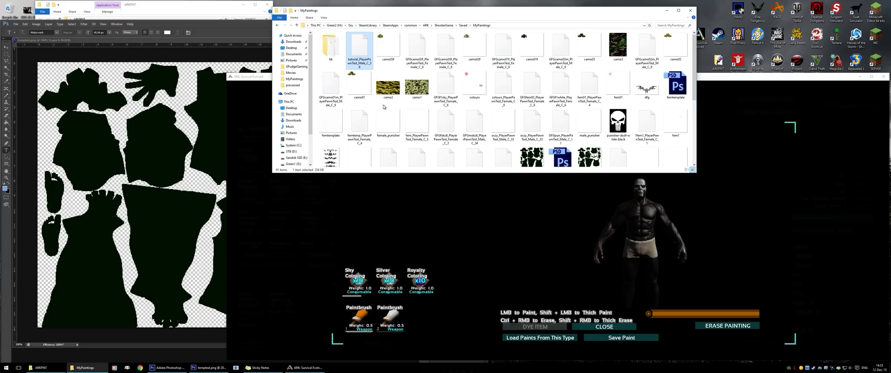
pyautogui.click(536, 342)
pyautogui.click(536, 339)
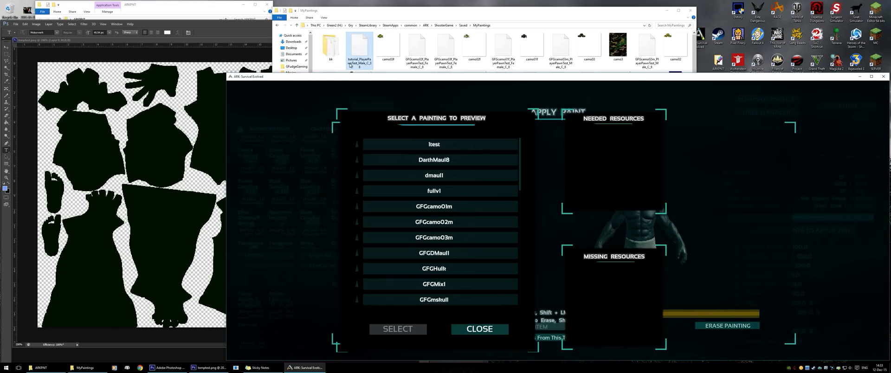
pyautogui.click(368, 67)
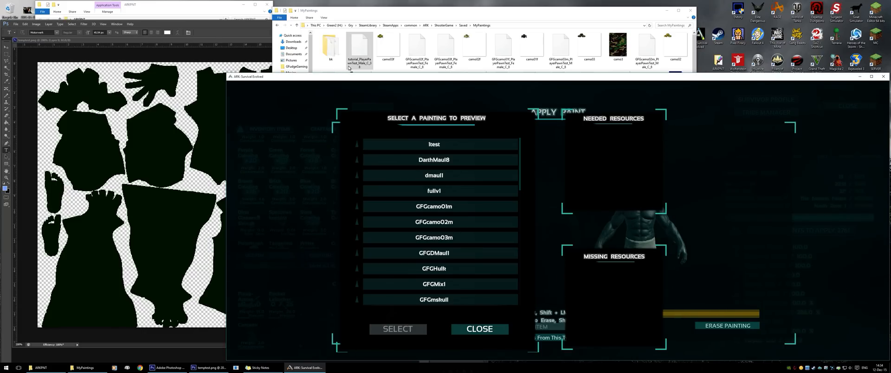
pyautogui.click(364, 65)
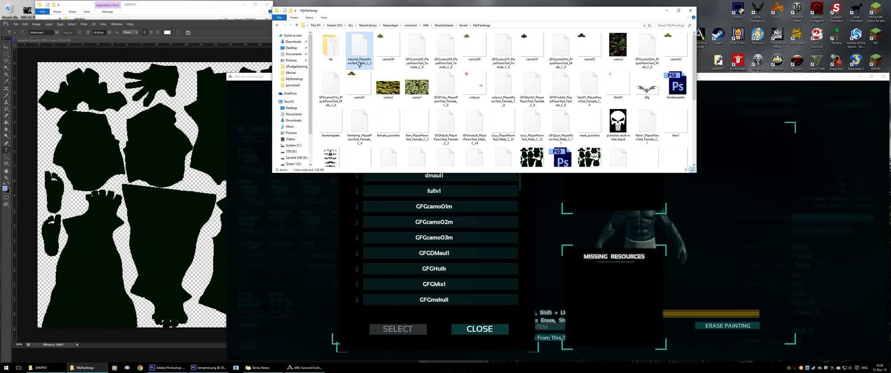
# Launch ARKPntEditor from the ARKPNT folder
pyautogui.click(186, 4)
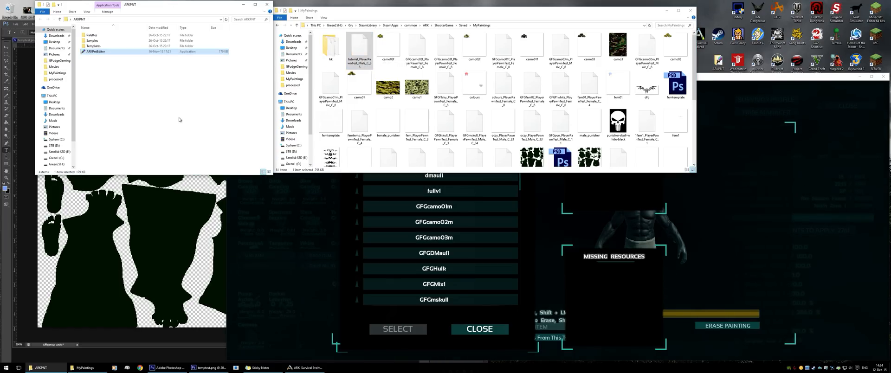
pyautogui.doubleClick(91, 53)
pyautogui.moveTo(105, 36); pyautogui.dragTo(148, 88)
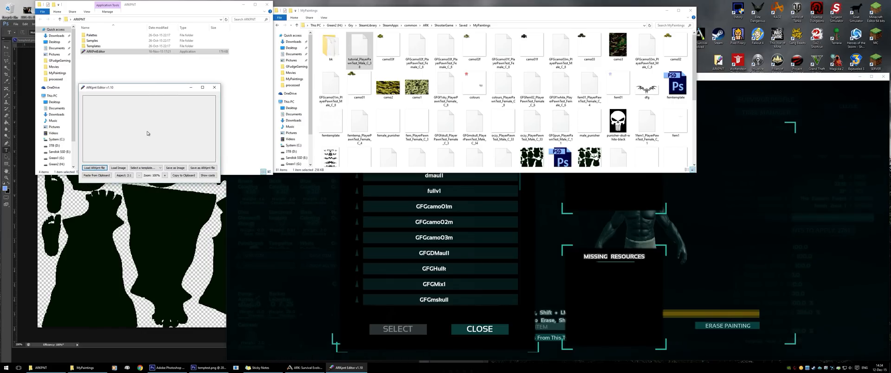
# Load the tutorial_PlayerPawnTest_Male painting file into the editor and save it as a PNG image in MyPaintings
pyautogui.click(96, 169)
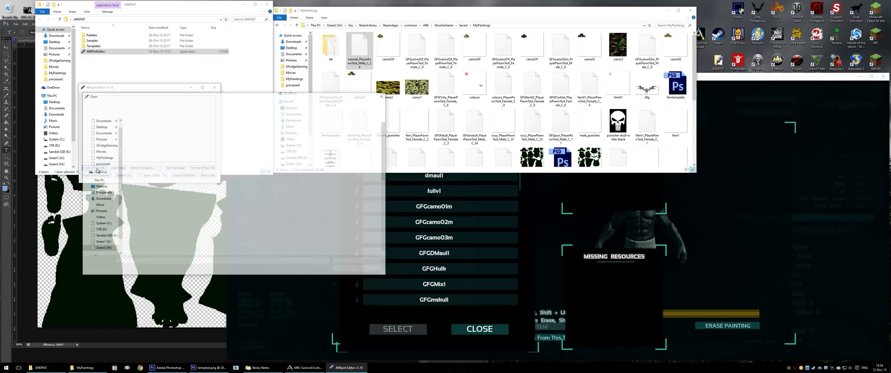
pyautogui.click(157, 134)
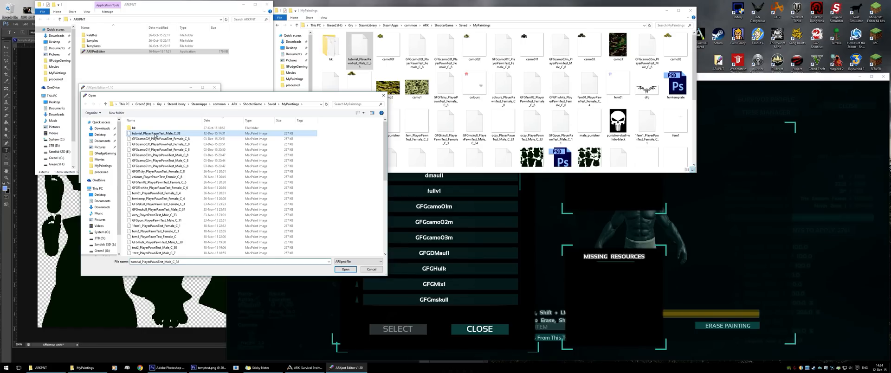
pyautogui.click(346, 269)
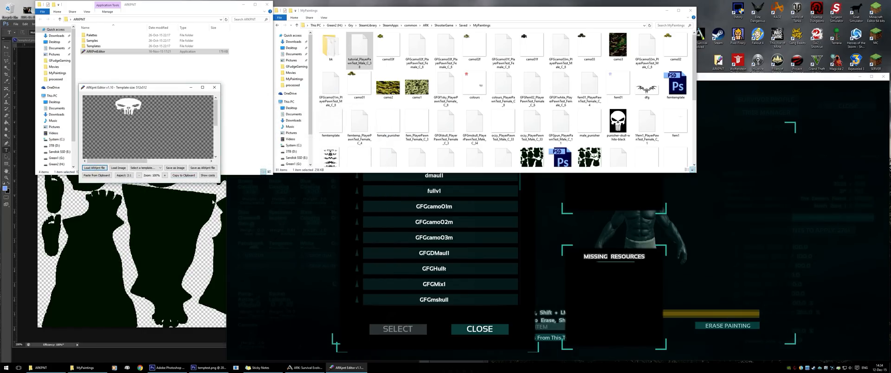
pyautogui.moveTo(217, 180); pyautogui.dragTo(374, 283)
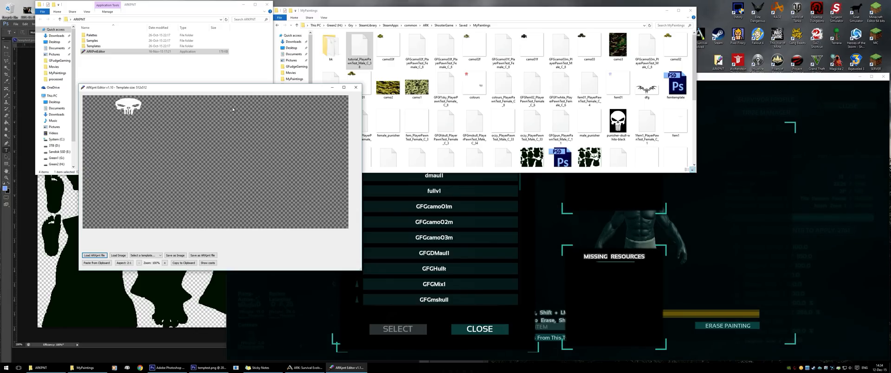
pyautogui.click(175, 256)
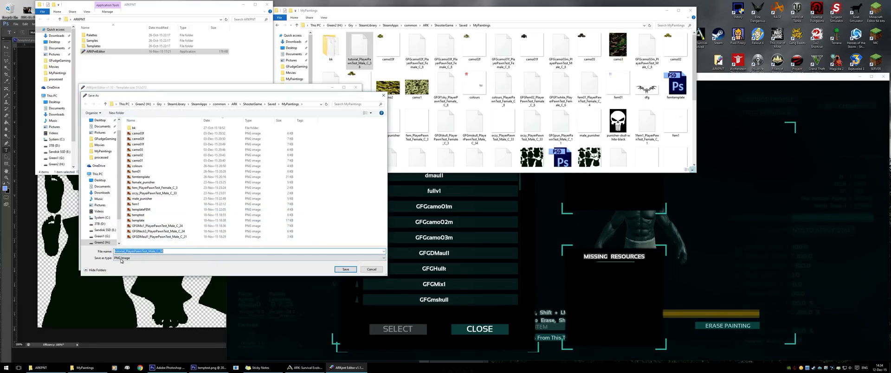
pyautogui.click(344, 270)
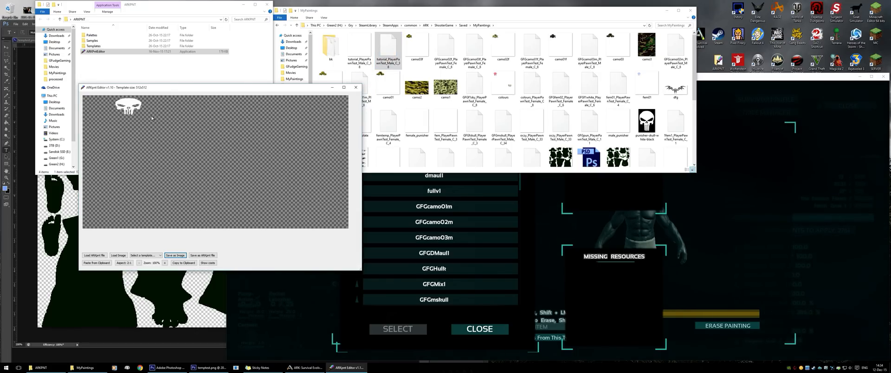
# Switch to Photoshop and close the open body template image
pyautogui.hotkey('alt', 'Tab')
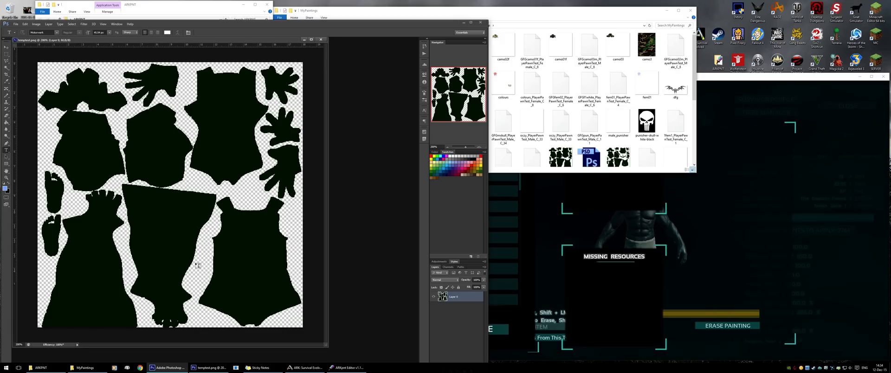
pyautogui.click(532, 88)
pyautogui.click(369, 213)
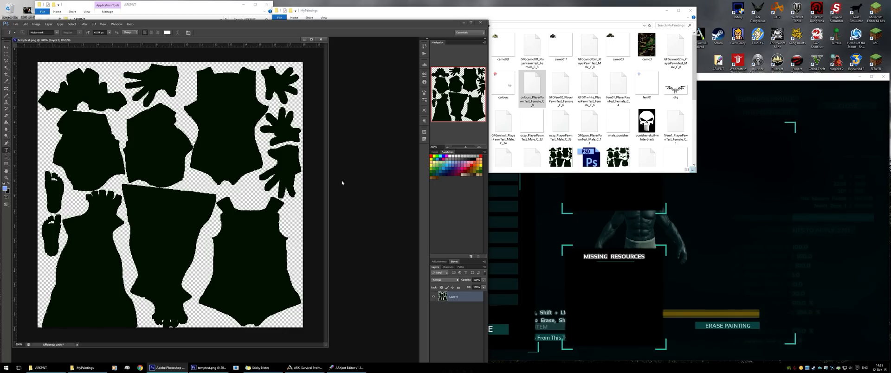
pyautogui.click(320, 39)
# Open the template PSD from the MyPaintings folder in Photoshop and enlarge its document window
pyautogui.click(610, 137)
pyautogui.click(611, 137)
pyautogui.scroll(-1, 611, 137)
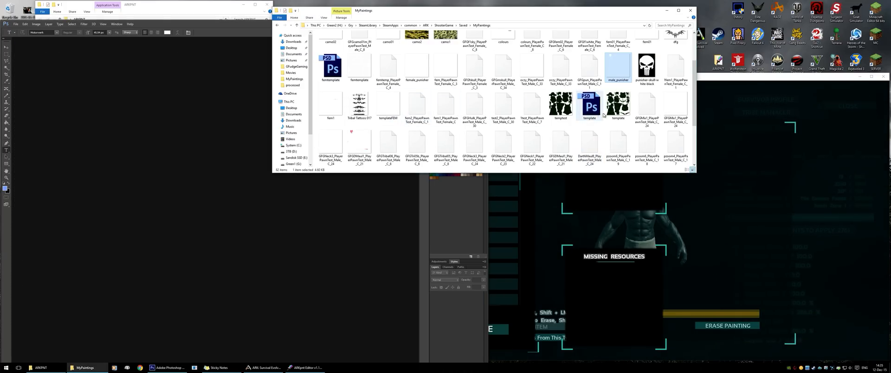
pyautogui.moveTo(596, 112); pyautogui.dragTo(195, 165)
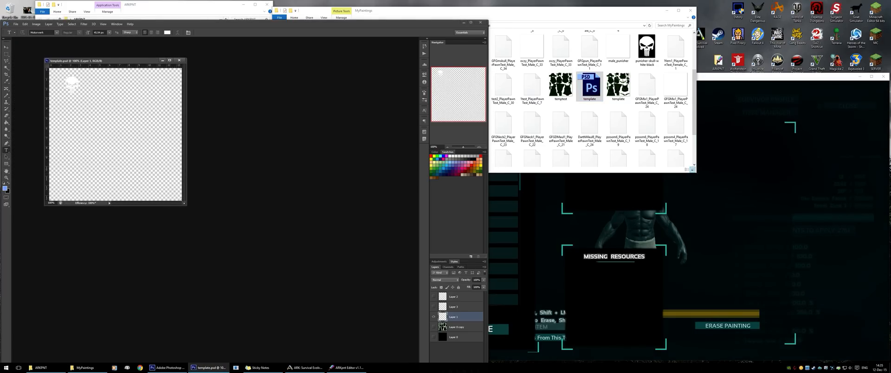
pyautogui.moveTo(368, 357); pyautogui.dragTo(391, 326)
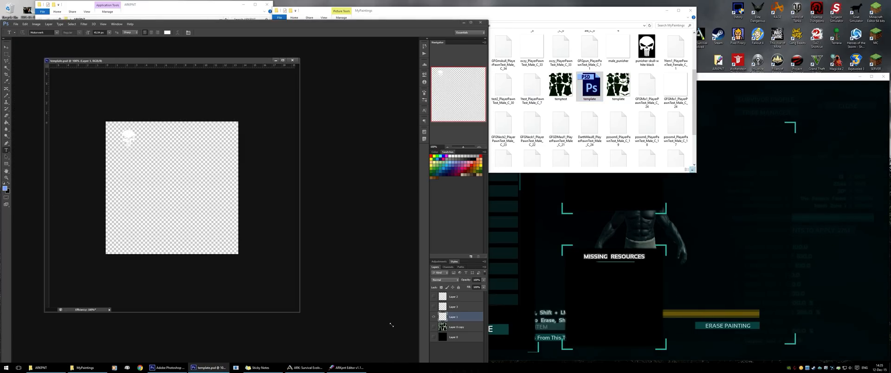
pyautogui.moveTo(300, 311); pyautogui.dragTo(348, 320)
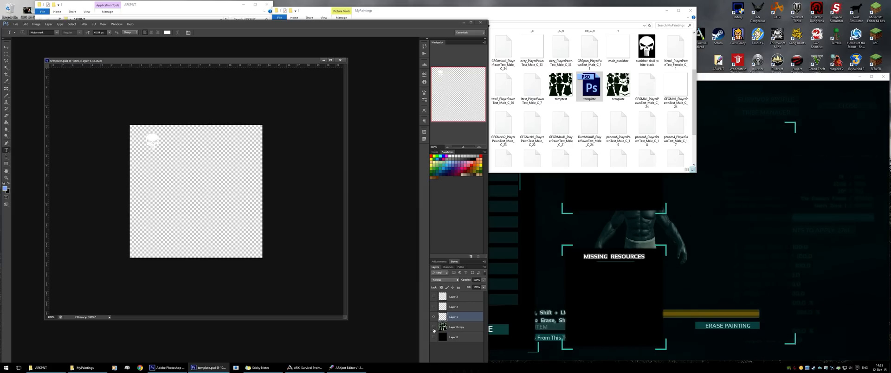
# Show and select the body template layer, hide the skull layer and view the document at 200%
pyautogui.click(434, 328)
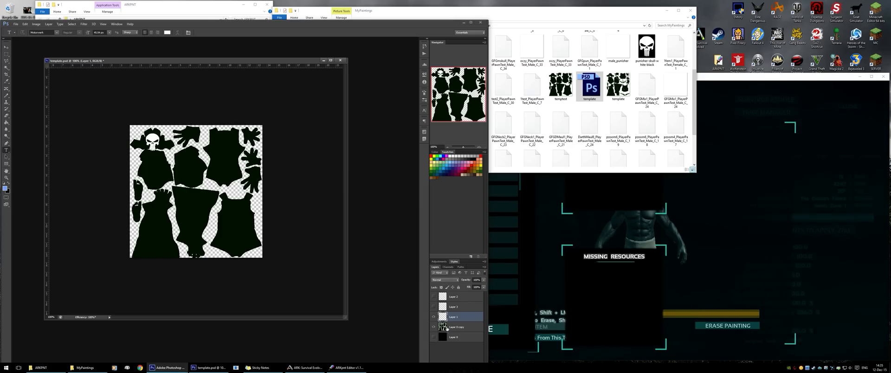
pyautogui.click(466, 328)
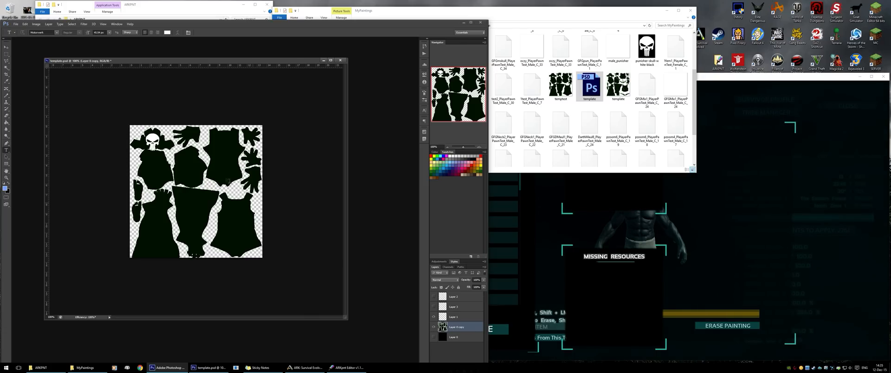
pyautogui.click(433, 317)
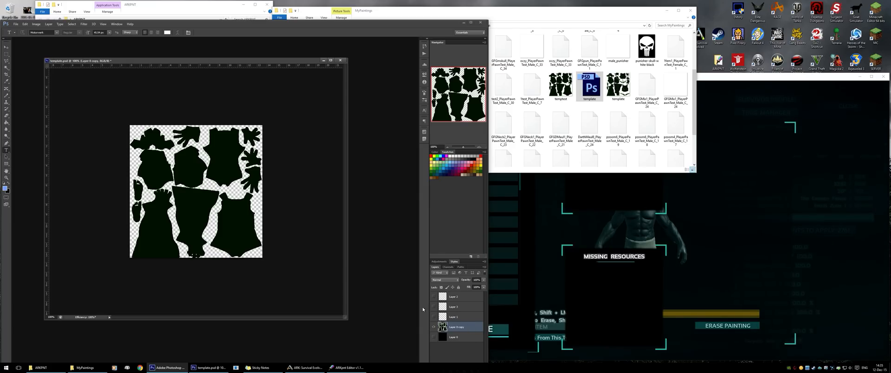
pyautogui.click(478, 147)
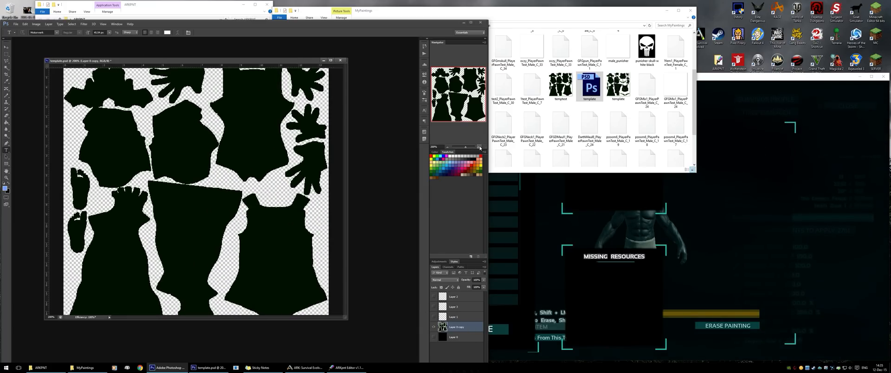
pyautogui.scroll(1, 439, 157)
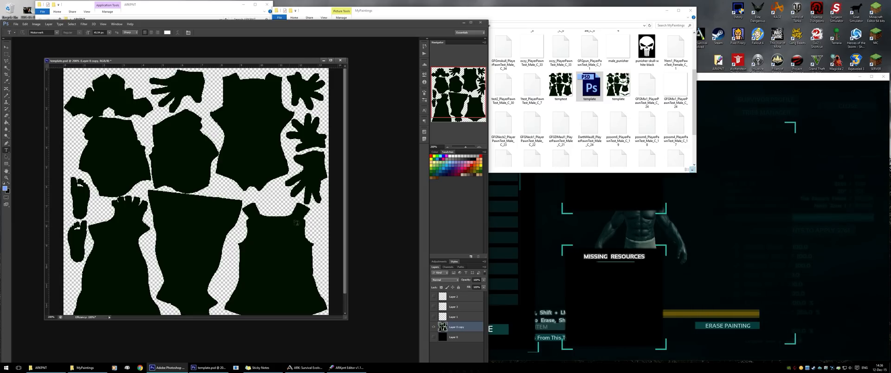
# Look through the MyPaintings files, select the dfg image, and resize the template document window to fit the whole body template
pyautogui.click(570, 130)
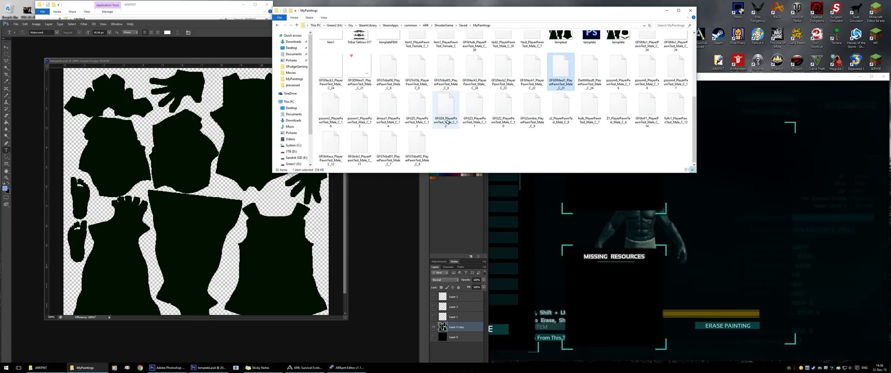
pyautogui.scroll(1, 446, 123)
pyautogui.scroll(-2, 446, 129)
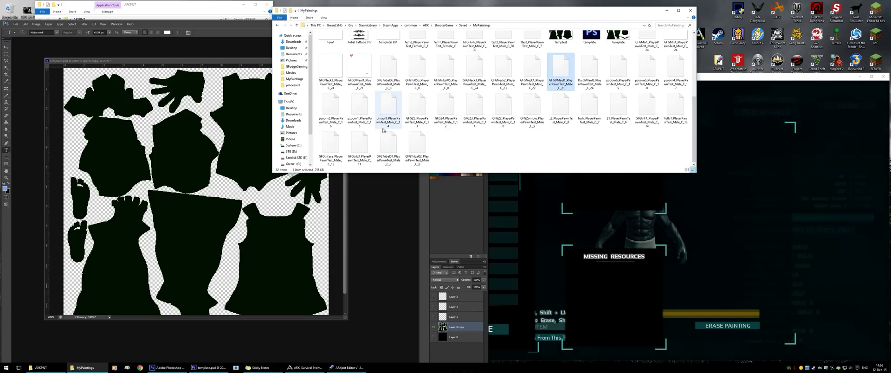
pyautogui.moveTo(184, 61); pyautogui.dragTo(165, 61)
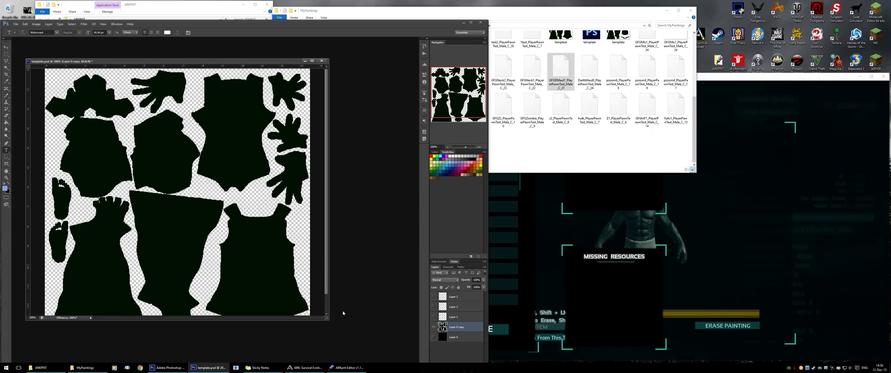
pyautogui.moveTo(328, 318); pyautogui.dragTo(331, 349)
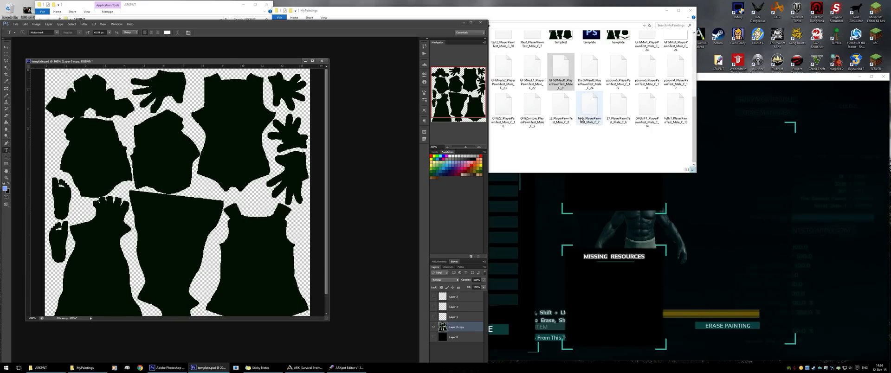
pyautogui.click(521, 109)
pyautogui.click(393, 187)
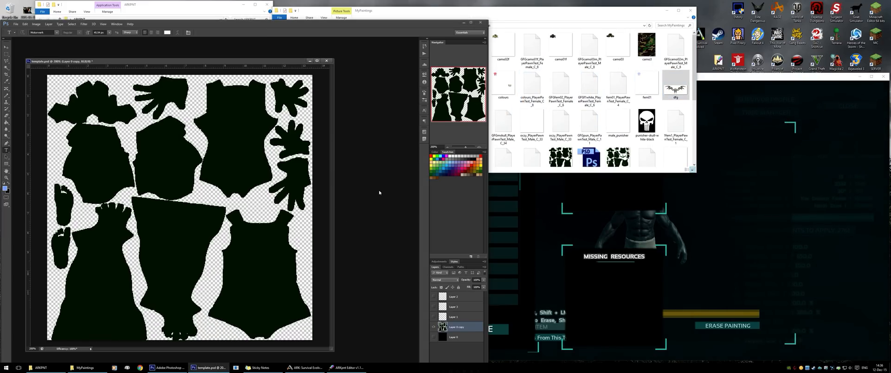
# Open the dfg tribal tattoo image in Photoshop and move the template document window below it
pyautogui.moveTo(56, 46); pyautogui.dragTo(348, 59)
pyautogui.click(250, 62)
pyautogui.hotkey('ctrl', 'r')
pyautogui.moveTo(267, 58); pyautogui.dragTo(268, 90)
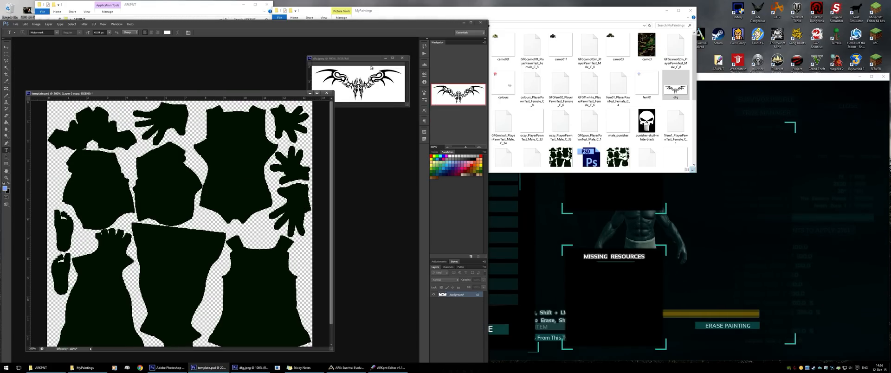
# Reposition the dfg image window and copy its background layer into the middle of the template document
pyautogui.moveTo(368, 59); pyautogui.dragTo(371, 48)
pyautogui.hotkey('ctrl', 'r')
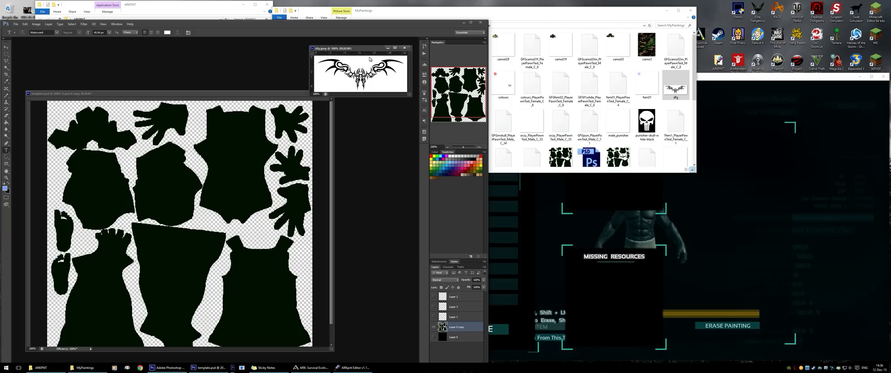
pyautogui.moveTo(449, 294); pyautogui.dragTo(270, 172)
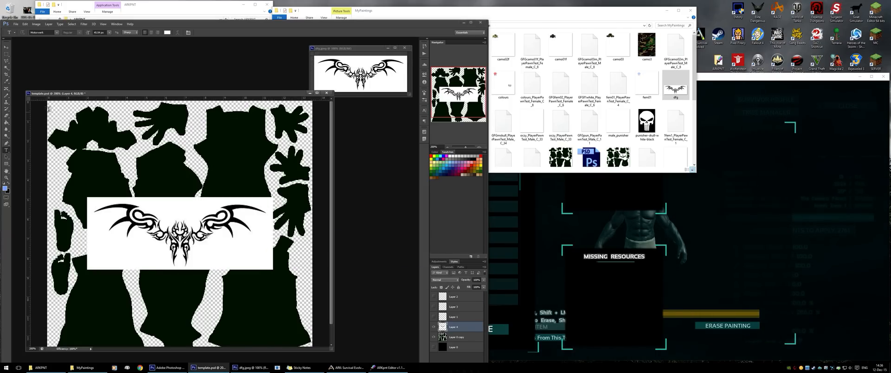
# Select the white background around the copied tribal design with the Magic Wand
pyautogui.click(7, 67)
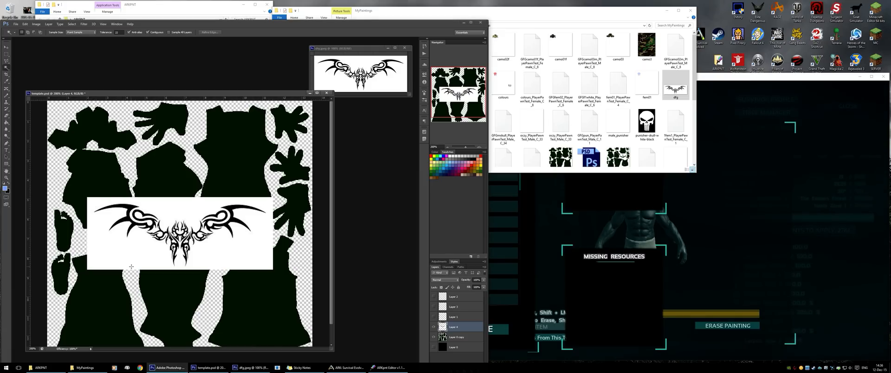
pyautogui.click(133, 265)
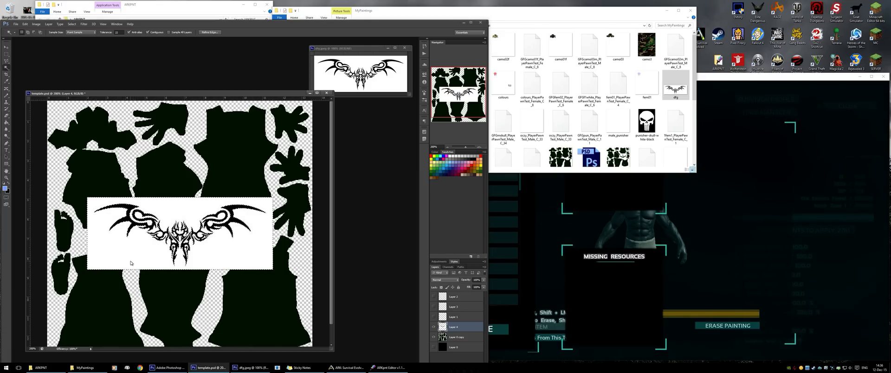
# Try deleting the selected white background and clearing the selection, and undo both actions
pyautogui.press('Delete')
pyautogui.hotkey('ctrl', 'd')
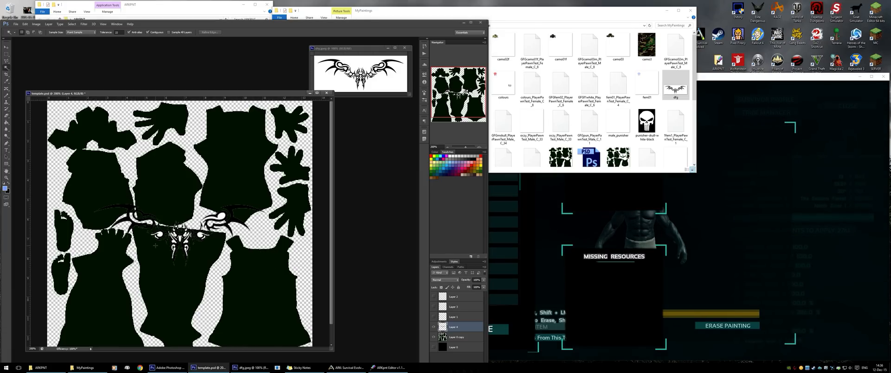
pyautogui.hotkey('ctrl', 'alt', 'z')
pyautogui.hotkey('ctrl', 'alt', 'z')
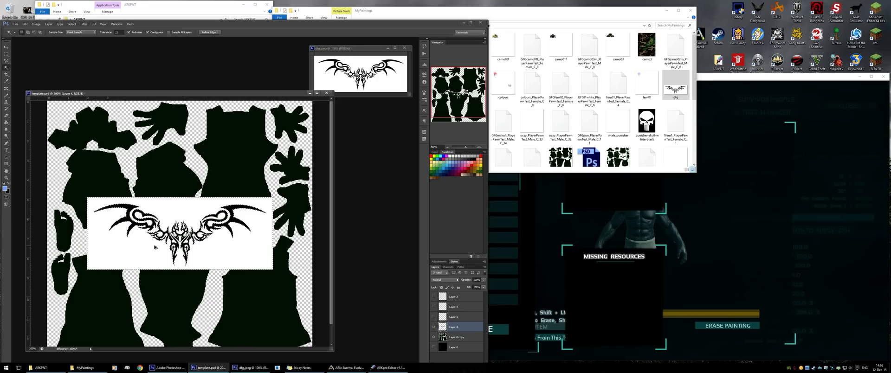
# Undo the Magic Wand selection and select the dark areas by sampling them with Color Range
pyautogui.hotkey('ctrl', 'alt', 'z')
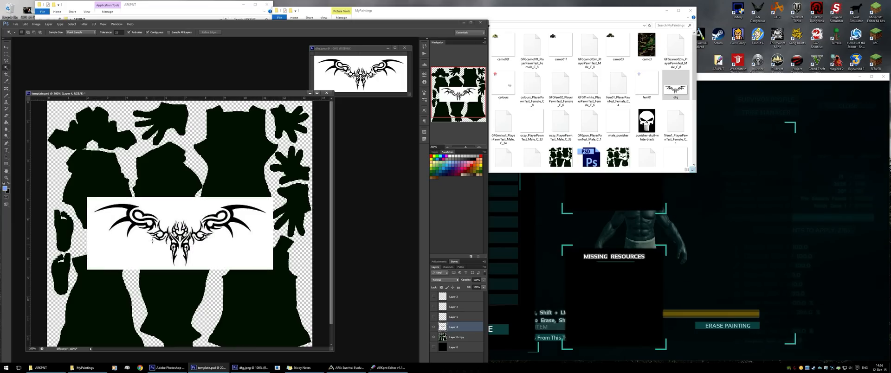
pyautogui.click(72, 24)
pyautogui.click(76, 70)
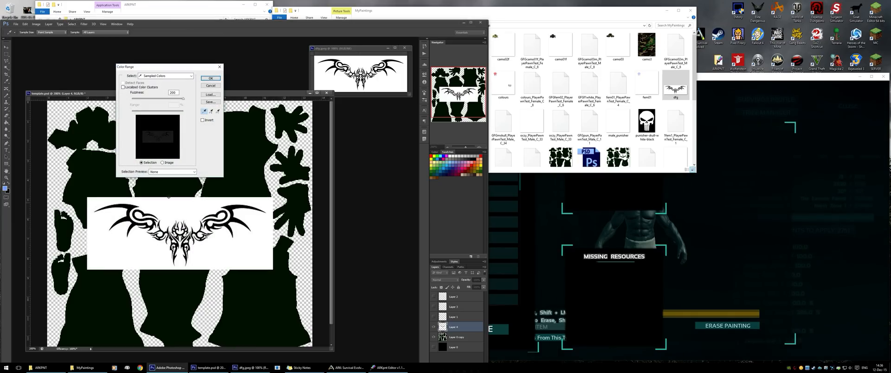
pyautogui.click(150, 132)
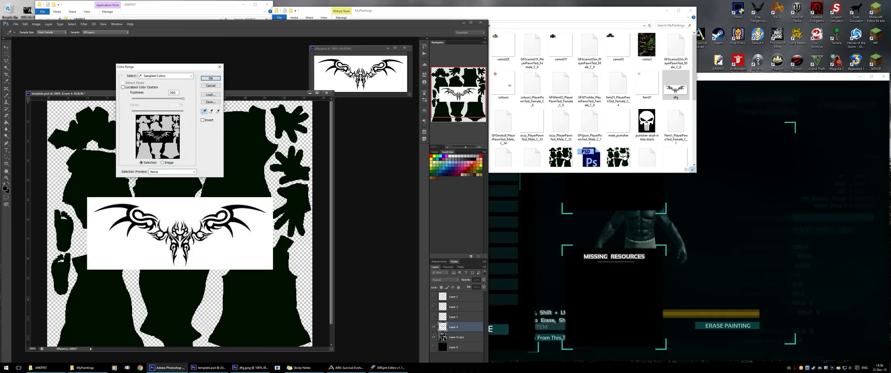
pyautogui.click(211, 79)
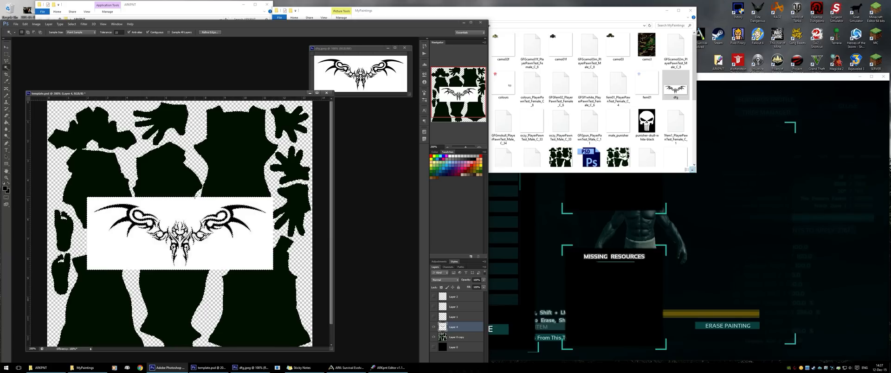
# Try filling the selected black tribal design, and undo the fill
pyautogui.hotkey('shift', 'BackSpace')
pyautogui.press('Return')
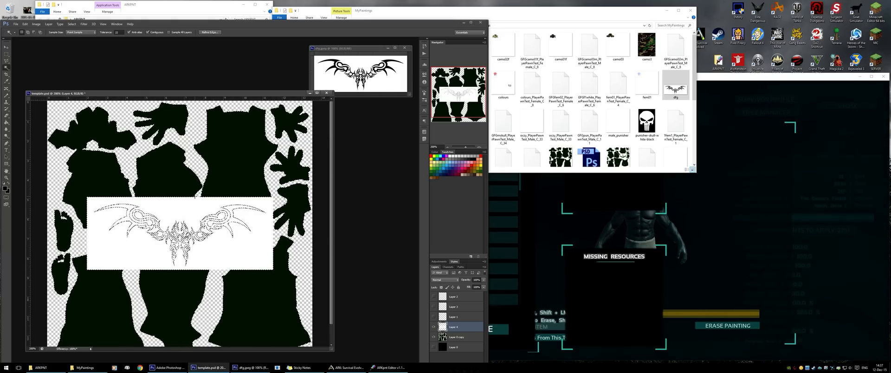
pyautogui.hotkey('ctrl', 'z')
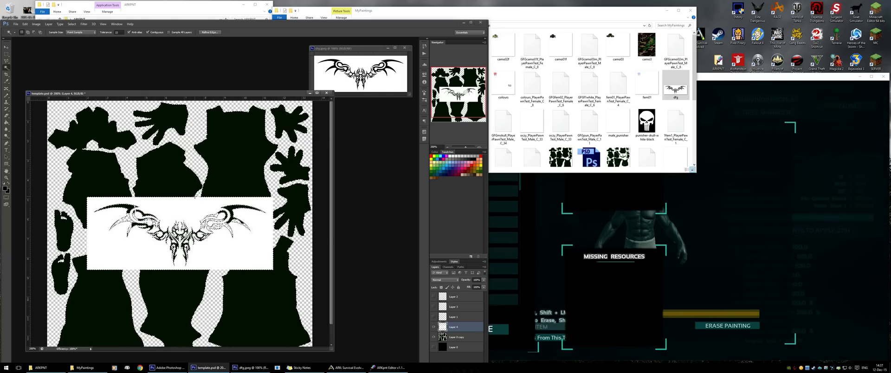
pyautogui.hotkey('ctrl', 'z')
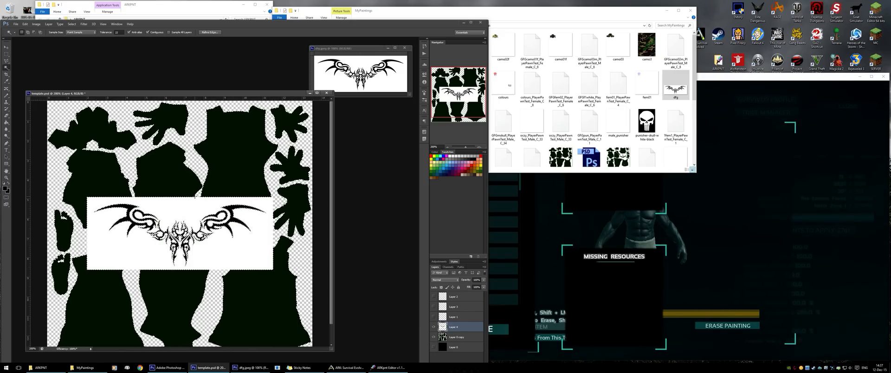
# Delete the white background around the tribal design, clear the selection, and move the design up across the upper torso pieces
pyautogui.press('Delete')
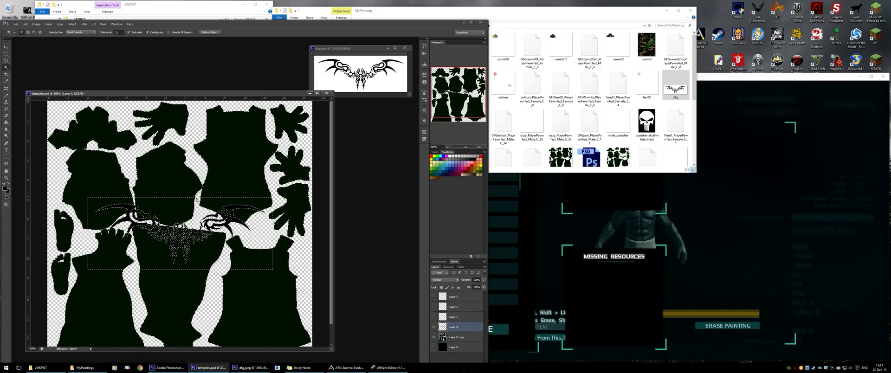
pyautogui.hotkey('ctrl', 'd')
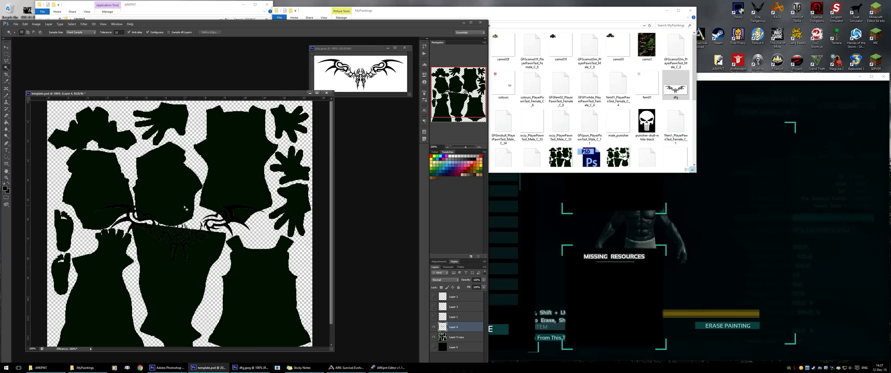
pyautogui.moveTo(191, 256); pyautogui.dragTo(212, 196)
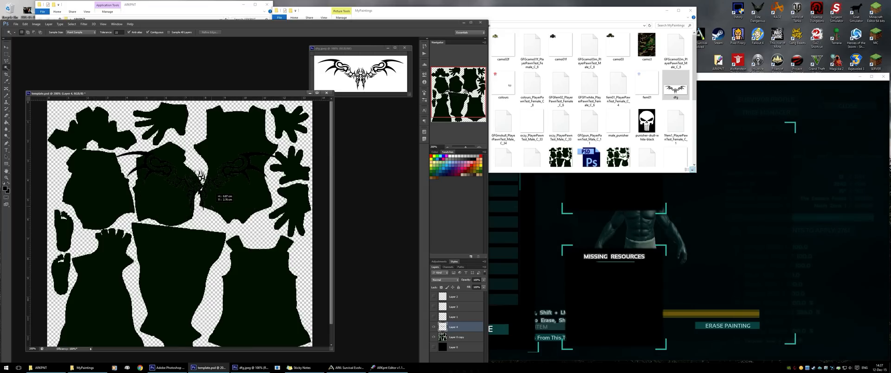
# Select the tribal design's pixels from its layer, fill them with white and clear the selection
pyautogui.keyDown('ctrl'); pyautogui.click(442, 327); pyautogui.keyUp('ctrl')
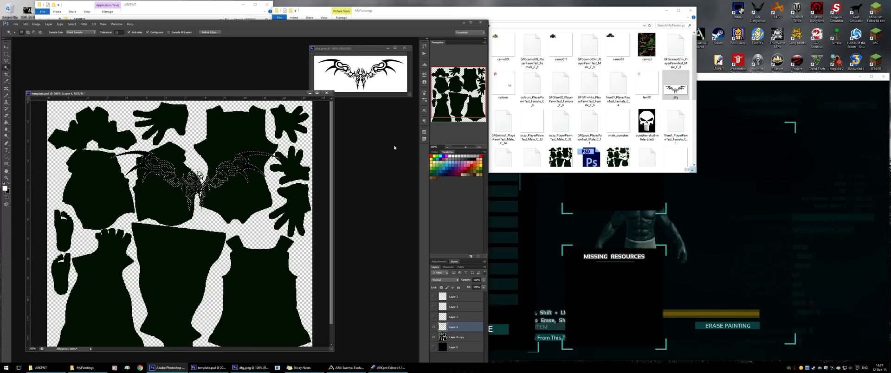
pyautogui.press('i')
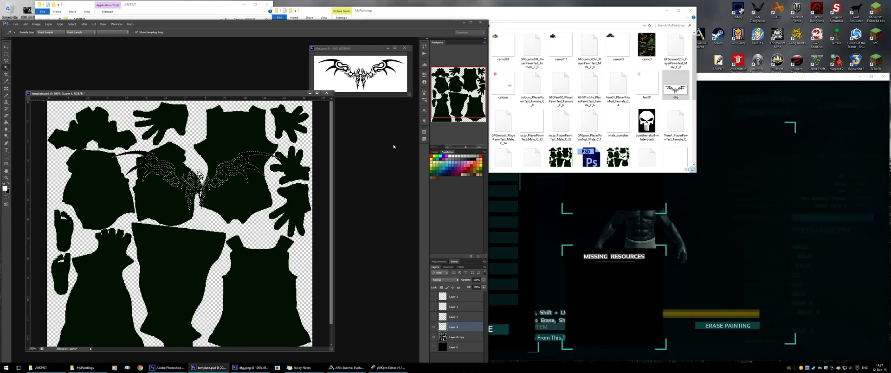
pyautogui.press('w')
pyautogui.hotkey('alt', 'BackSpace')
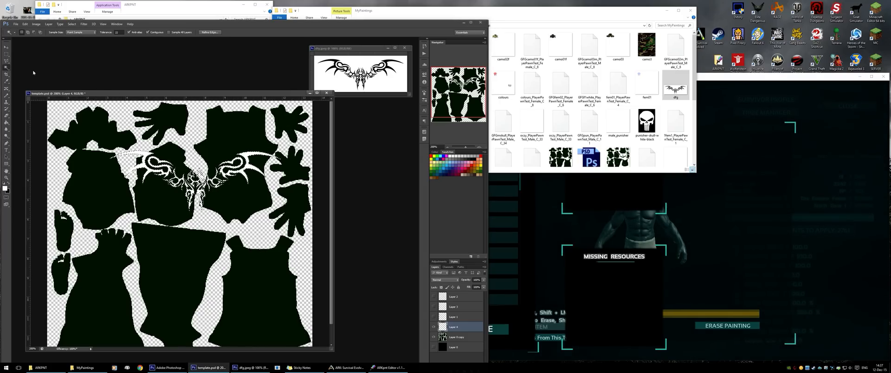
pyautogui.press('m')
pyautogui.click(220, 209)
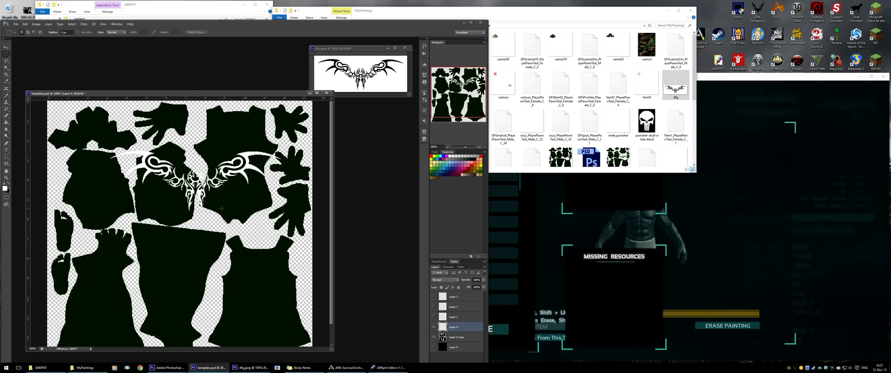
# Move the white tattoo onto the upper-right torso piece of the template and enlarge it with Free Transform
pyautogui.moveTo(218, 171); pyautogui.dragTo(254, 131)
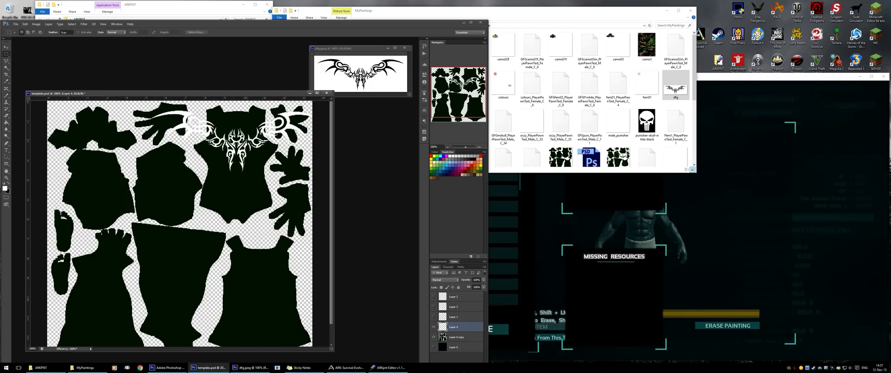
pyautogui.hotkey('ctrl', 't')
pyautogui.moveTo(151, 173); pyautogui.dragTo(96, 226)
pyautogui.moveTo(191, 182); pyautogui.dragTo(225, 155)
pyautogui.press('Return')
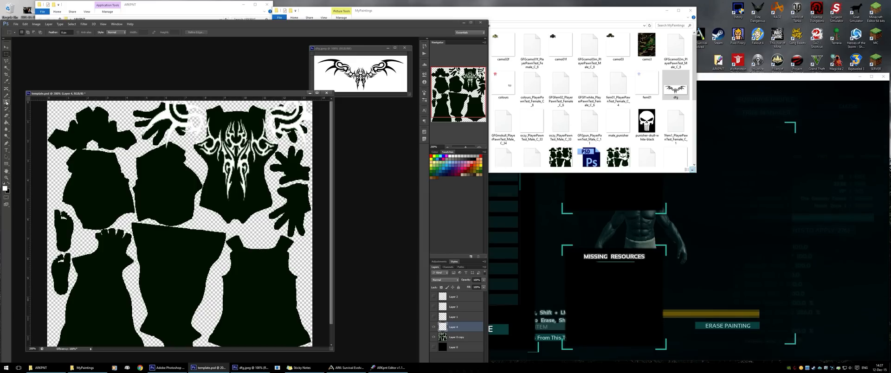
# Erase the parts of the tattoo that spill over the hands and beyond the torso piece
pyautogui.click(6, 115)
pyautogui.moveTo(167, 135)
pyautogui.mouseDown()
pyautogui.moveTo(195, 123)
pyautogui.moveTo(188, 106)
pyautogui.moveTo(179, 123)
pyautogui.moveTo(165, 114)
pyautogui.moveTo(139, 135)
pyautogui.moveTo(178, 110)
pyautogui.moveTo(173, 118)
pyautogui.mouseUp()
pyautogui.moveTo(262, 104)
pyautogui.mouseDown()
pyautogui.moveTo(279, 136)
pyautogui.moveTo(279, 105)
pyautogui.moveTo(294, 139)
pyautogui.moveTo(292, 103)
pyautogui.moveTo(302, 140)
pyautogui.moveTo(309, 107)
pyautogui.moveTo(305, 142)
pyautogui.moveTo(297, 104)
pyautogui.moveTo(278, 138)
pyautogui.moveTo(273, 105)
pyautogui.mouseUp()
pyautogui.moveTo(195, 104); pyautogui.dragTo(196, 114)
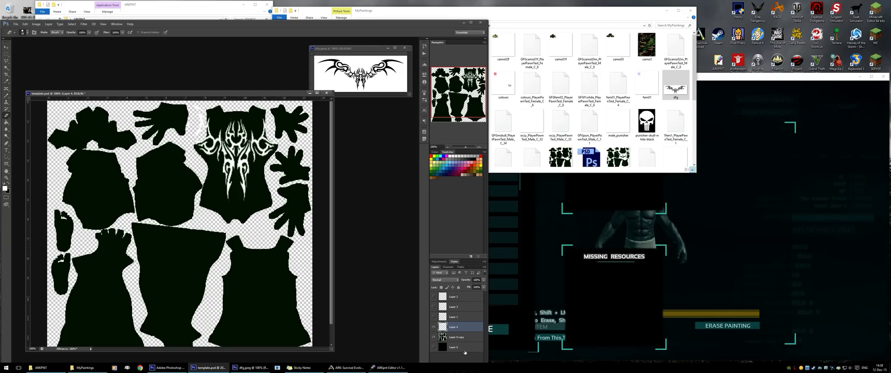
# Use the body template's outline as a selection to trim the tattoo, clear the selection, and hide the template layer
pyautogui.keyDown('ctrl'); pyautogui.click(443, 338); pyautogui.keyUp('ctrl')
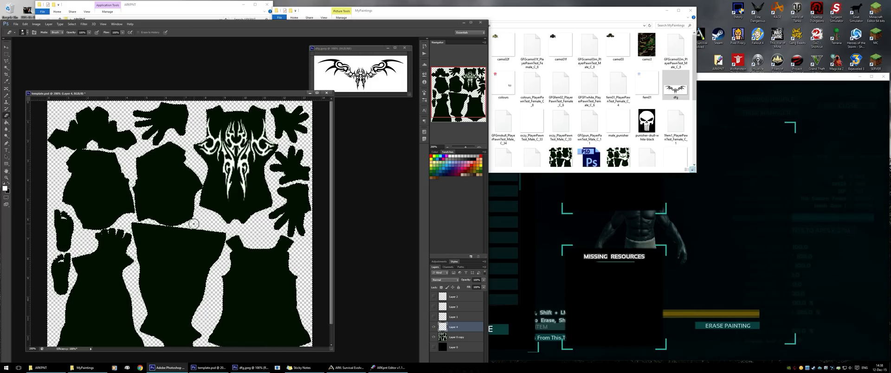
pyautogui.press('m')
pyautogui.click(255, 210)
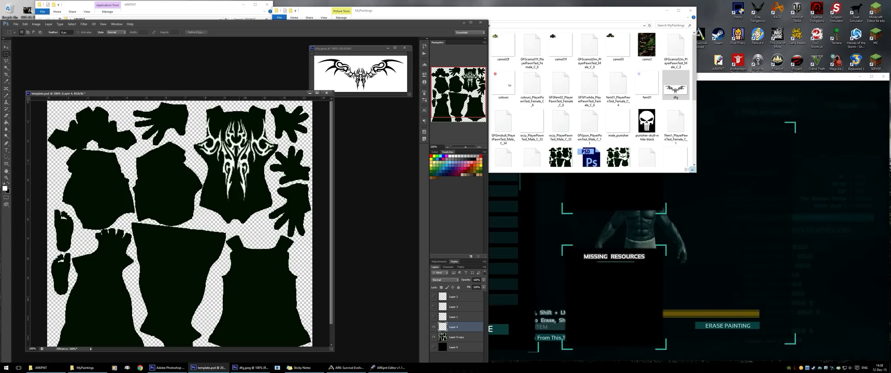
pyautogui.click(434, 338)
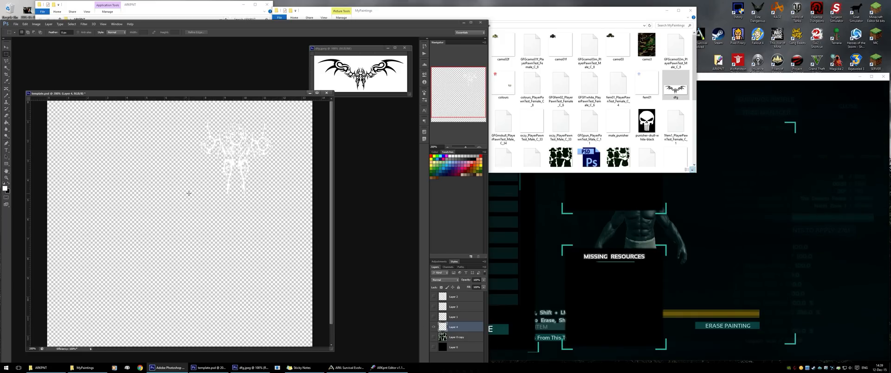
# Save the tattoo for web as a transparent PNG-24 named tut111 in the MyPaintings folder
pyautogui.moveTo(198, 92); pyautogui.dragTo(199, 69)
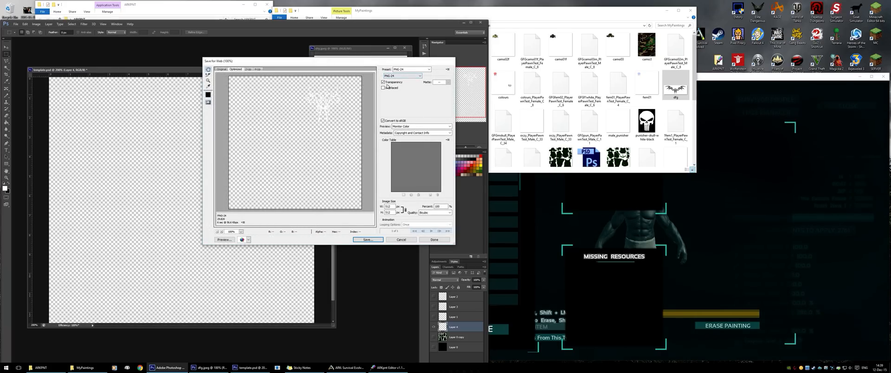
pyautogui.click(368, 239)
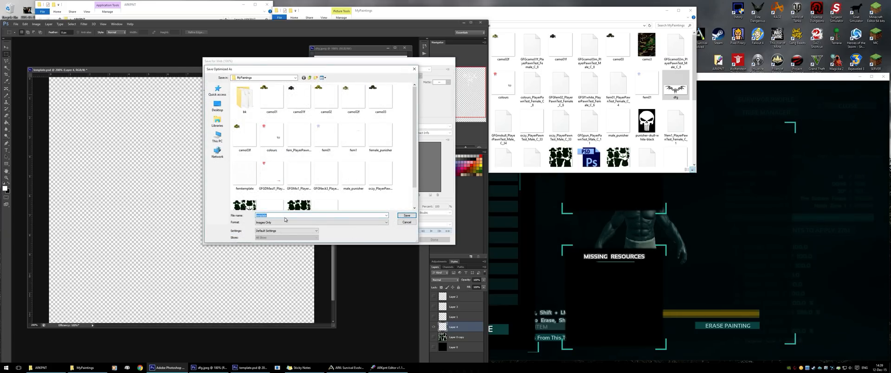
pyautogui.write('tu')
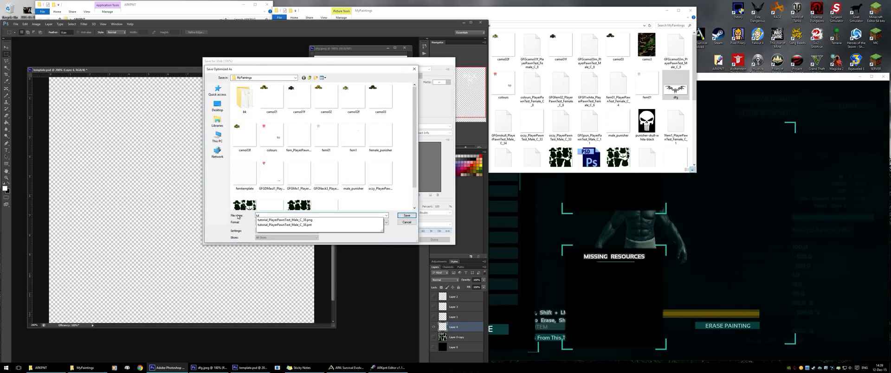
pyautogui.click(284, 220)
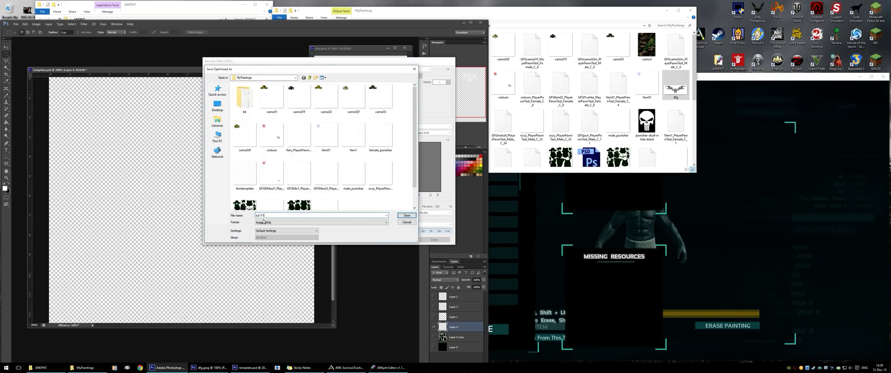
pyautogui.click(406, 215)
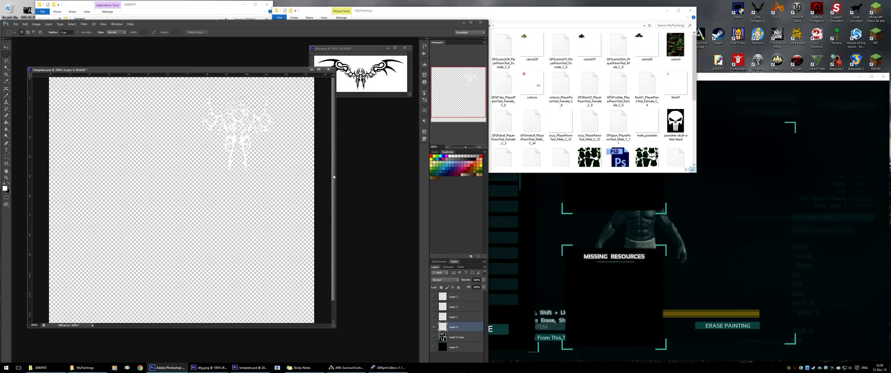
# Minimize the template document, open tut111 from the MyPaintings folder in Photoshop, and enlarge its window
pyautogui.click(311, 70)
pyautogui.click(537, 73)
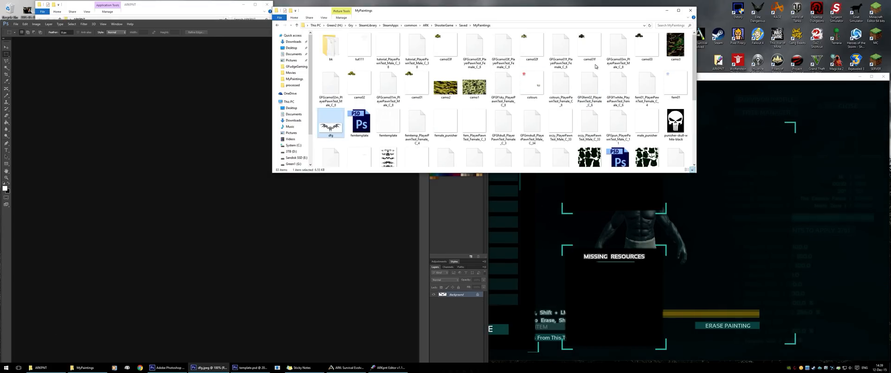
pyautogui.moveTo(364, 49); pyautogui.dragTo(198, 160)
pyautogui.moveTo(157, 190); pyautogui.dragTo(265, 280)
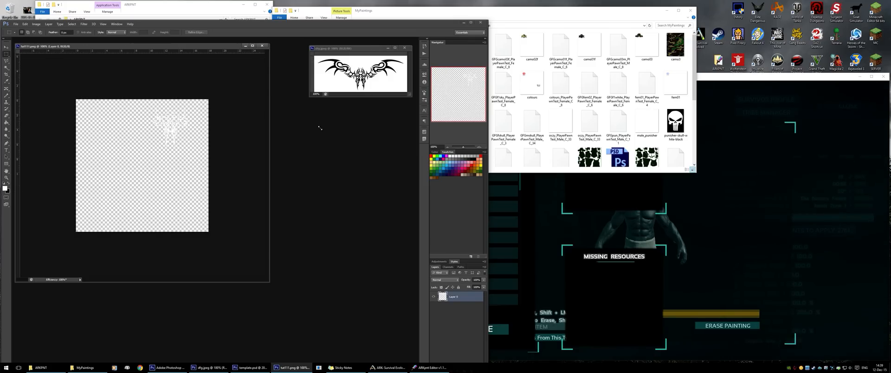
# Start converting tut111.png to Indexed Color with the Master (Adaptive) palette, viewing the tattoo at 400%
pyautogui.click(480, 147)
pyautogui.click(480, 146)
pyautogui.click(480, 147)
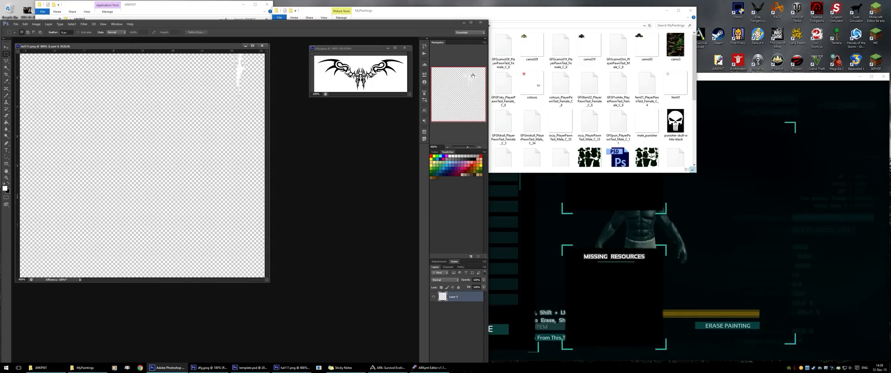
pyautogui.click(465, 77)
pyautogui.moveTo(464, 78); pyautogui.dragTo(467, 78)
pyautogui.moveTo(32, 86); pyautogui.dragTo(23, 67)
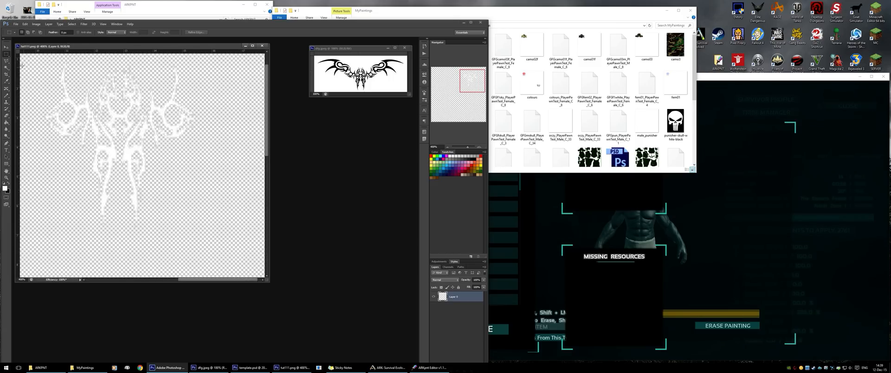
pyautogui.click(36, 24)
pyautogui.moveTo(38, 30)
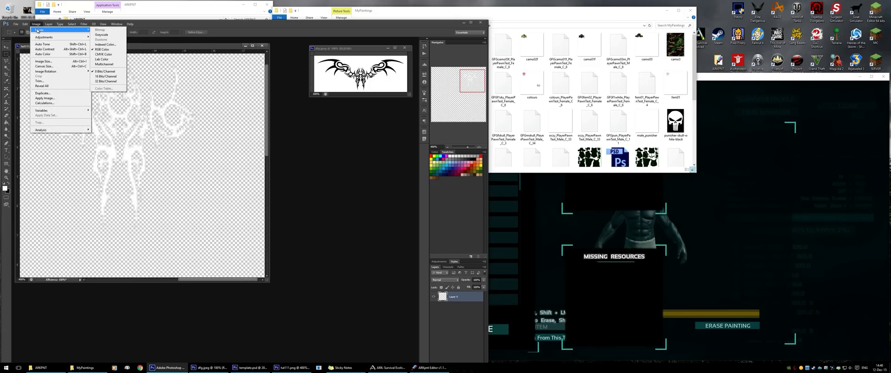
pyautogui.click(106, 44)
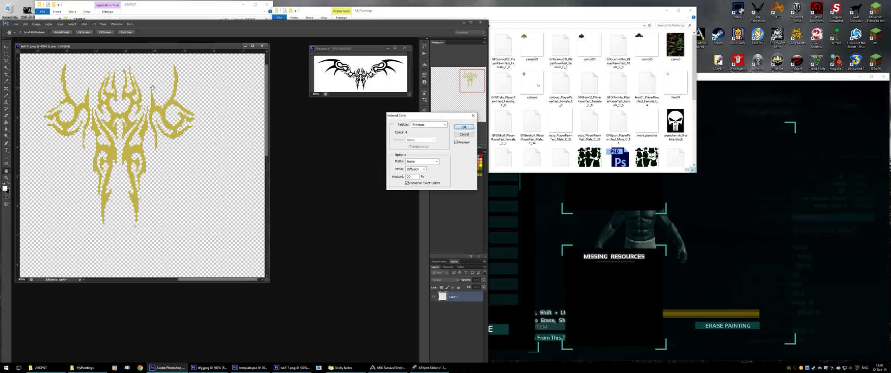
pyautogui.click(427, 127)
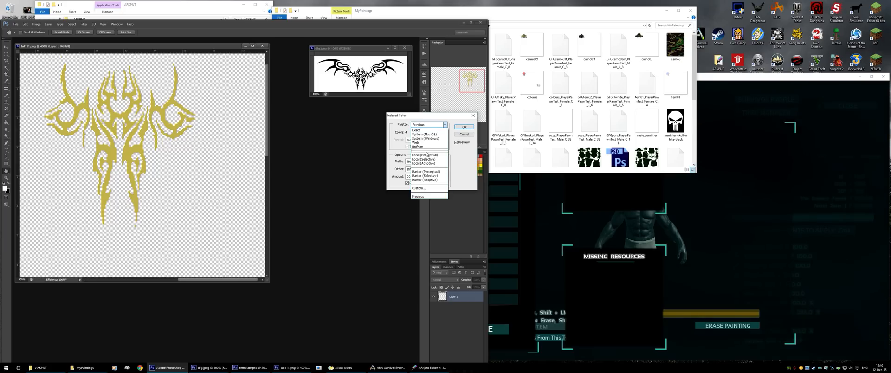
pyautogui.click(427, 180)
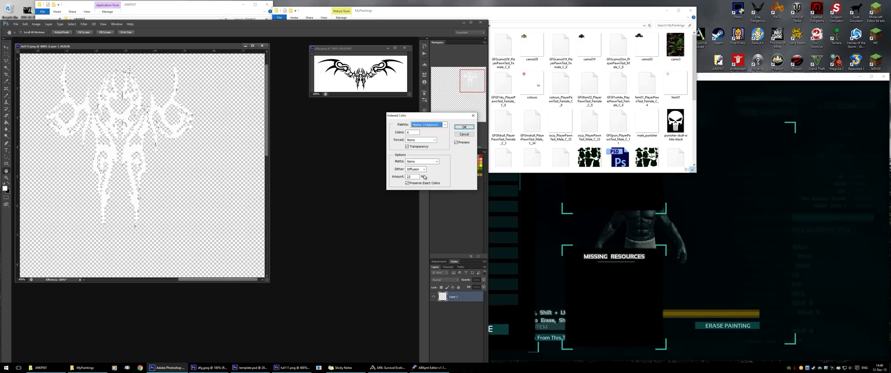
pyautogui.doubleClick(408, 132)
pyautogui.write('1')
pyautogui.click(431, 124)
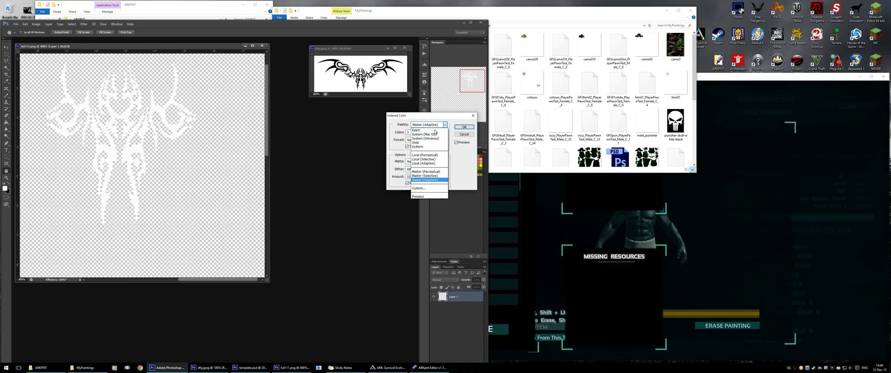
pyautogui.click(434, 163)
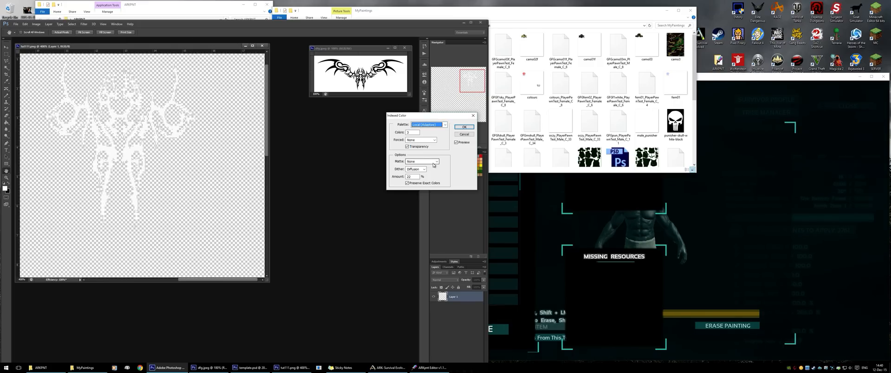
pyautogui.click(419, 125)
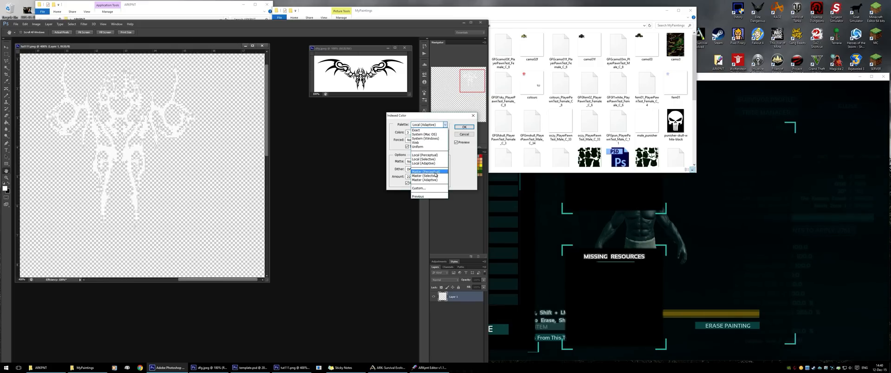
pyautogui.click(435, 172)
pyautogui.click(429, 124)
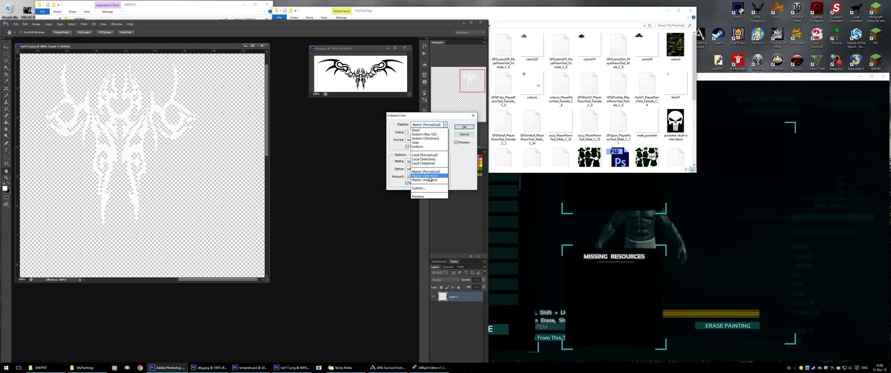
pyautogui.click(429, 176)
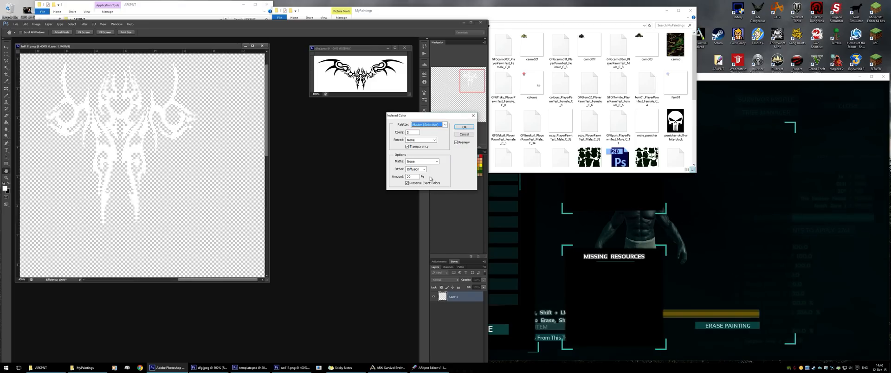
pyautogui.click(407, 133)
pyautogui.write('4')
pyautogui.press('Escape')
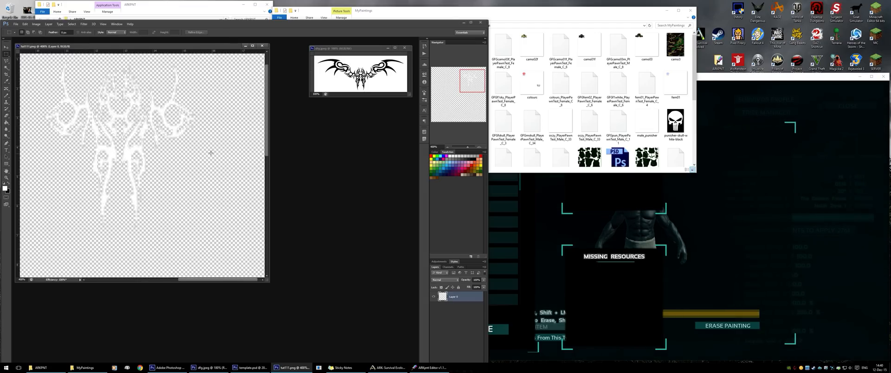
# Convert tut111.png to Indexed Color with the Master (Adaptive) palette, 3 colors and Preserve Exact Colors turned off
pyautogui.click(36, 24)
pyautogui.moveTo(47, 30)
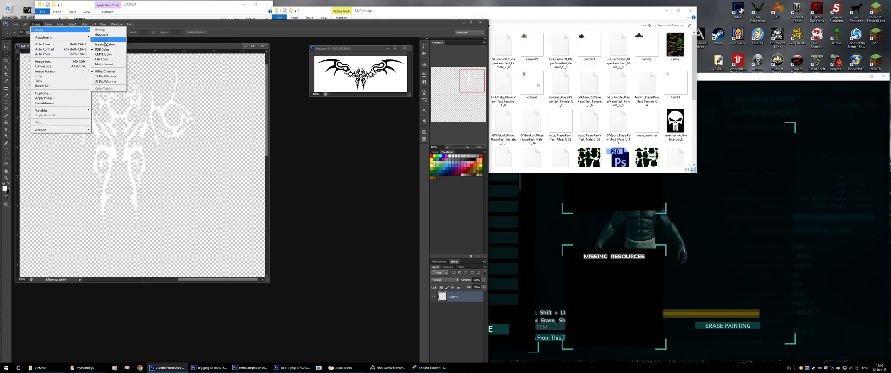
pyautogui.click(105, 44)
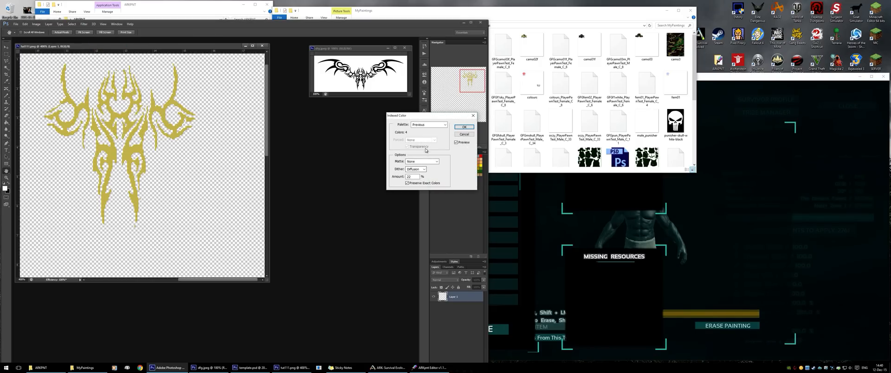
pyautogui.click(429, 124)
pyautogui.click(425, 181)
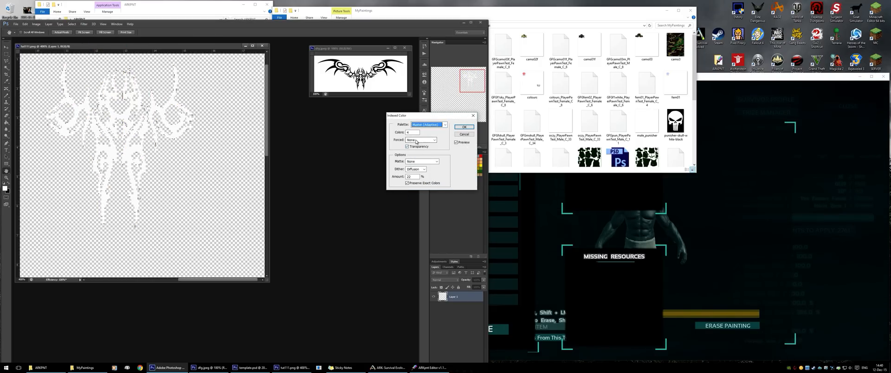
pyautogui.doubleClick(412, 132)
pyautogui.write('2')
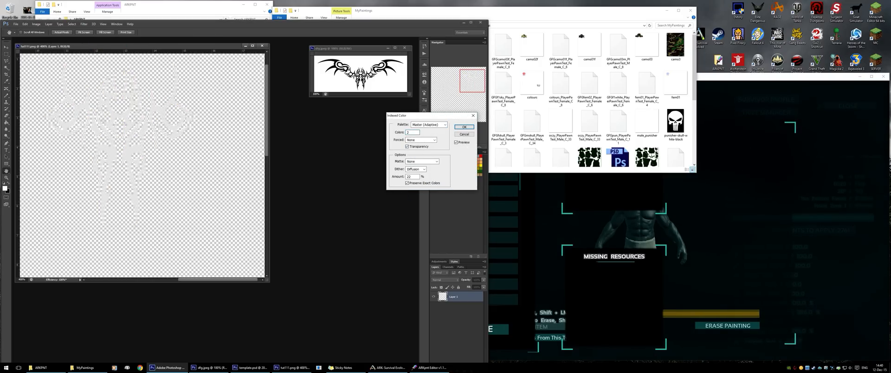
pyautogui.press('BackSpace')
pyautogui.write('3')
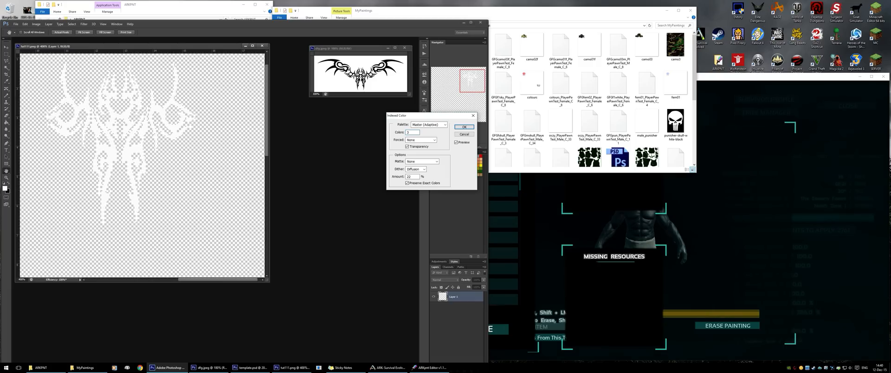
pyautogui.click(407, 183)
pyautogui.click(463, 126)
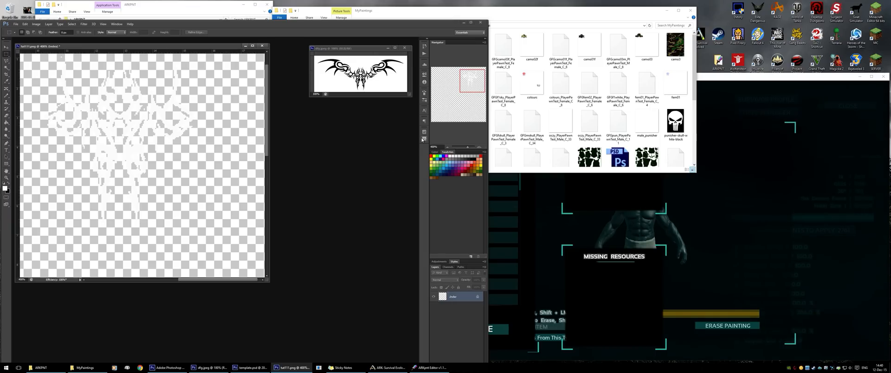
# View the whole indexed tattoo at 100% and check the foreground colour
pyautogui.click(448, 147)
pyautogui.click(448, 148)
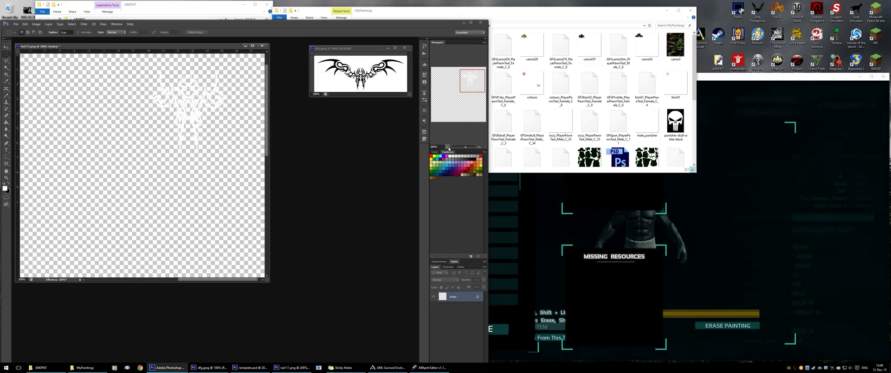
pyautogui.click(448, 148)
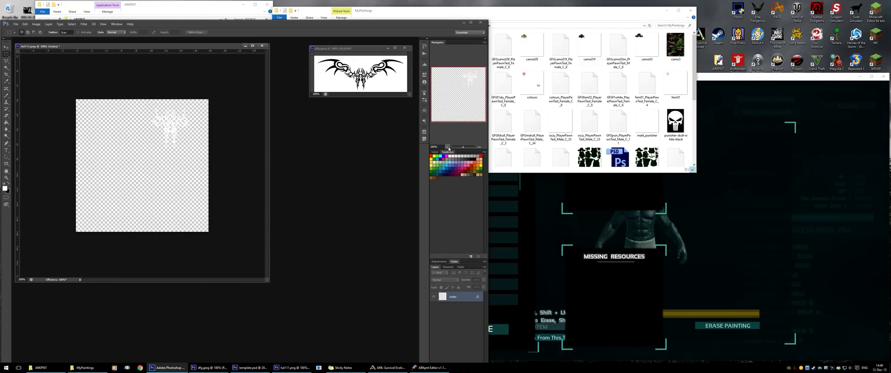
pyautogui.click(5, 187)
pyautogui.click(447, 186)
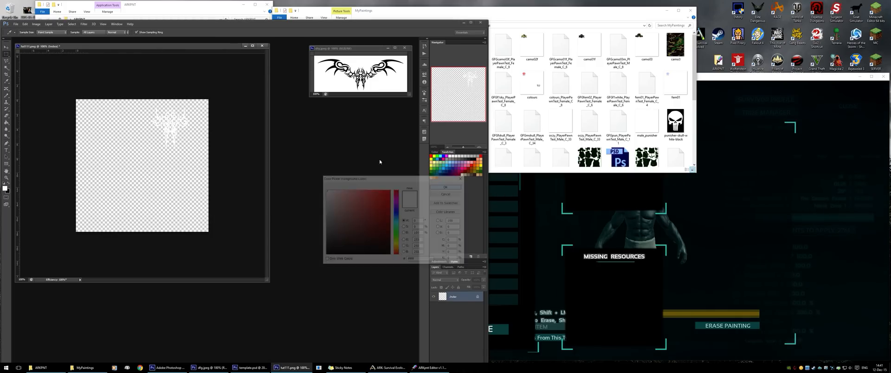
pyautogui.press('m')
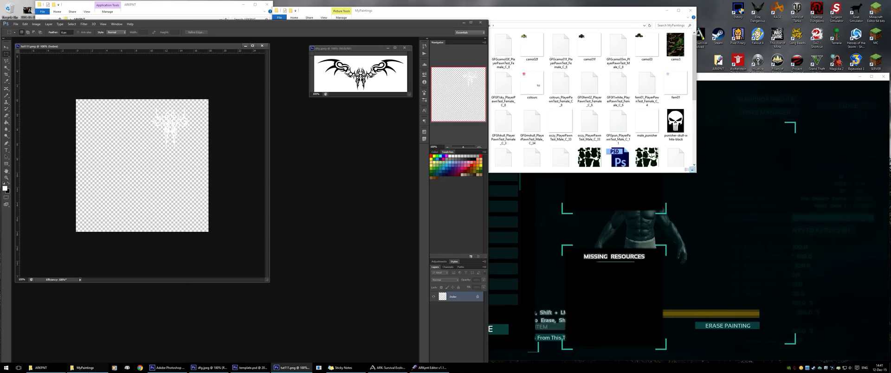
# Switch to ARKpnt Editor, load the tut111 image with colour reduction accepted, and check its dye costs
pyautogui.click(429, 367)
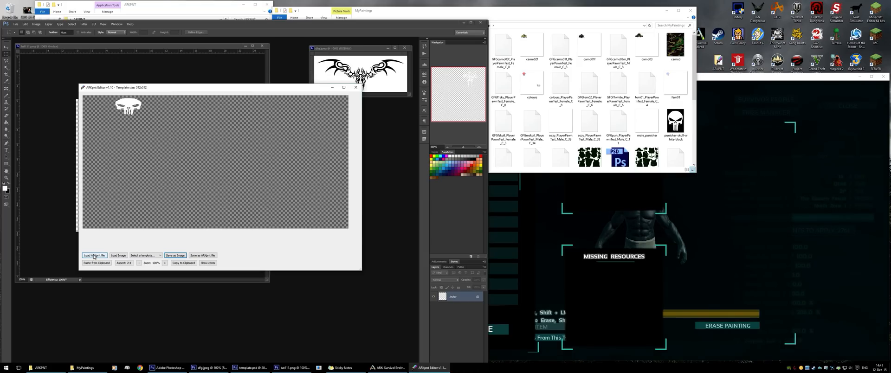
pyautogui.click(119, 258)
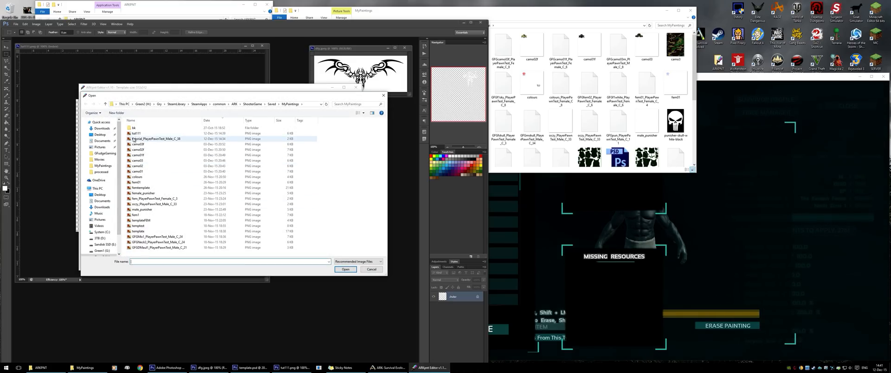
pyautogui.doubleClick(135, 134)
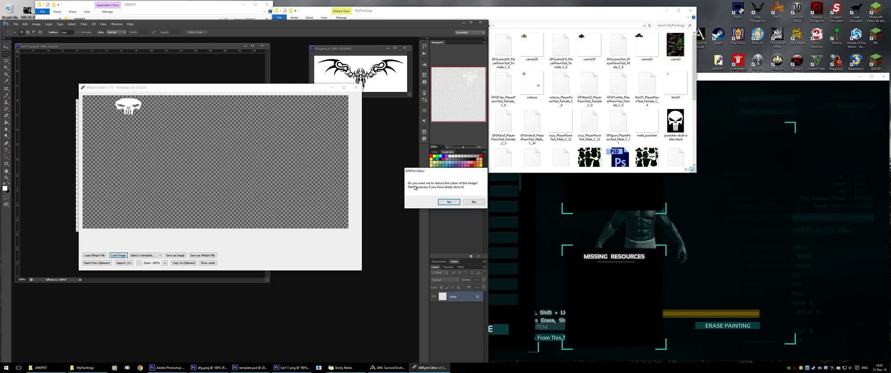
pyautogui.click(448, 202)
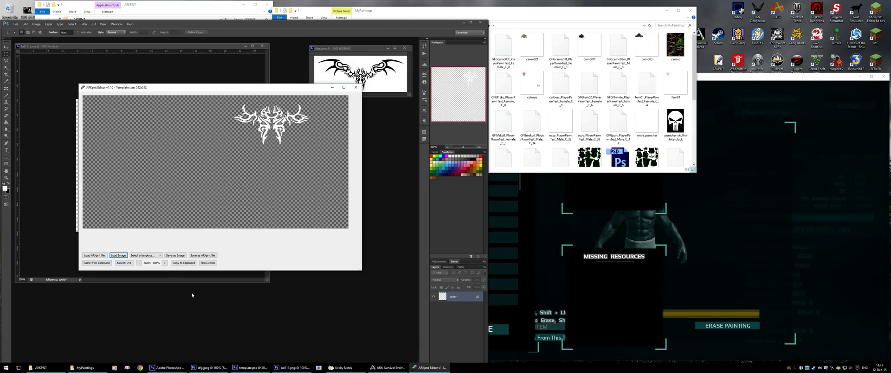
pyautogui.click(207, 264)
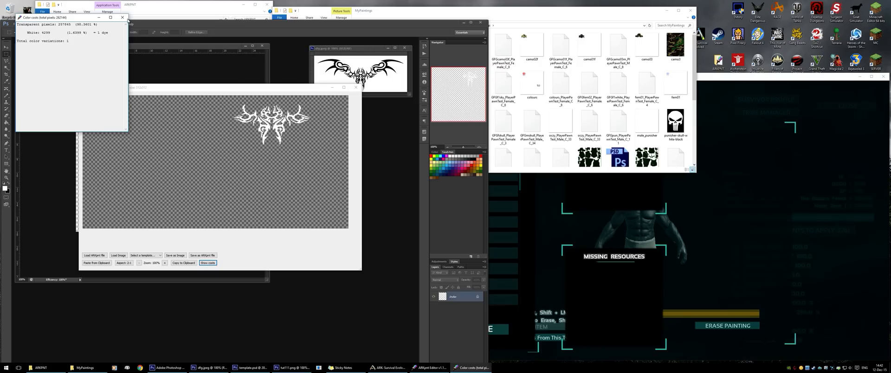
pyautogui.click(122, 19)
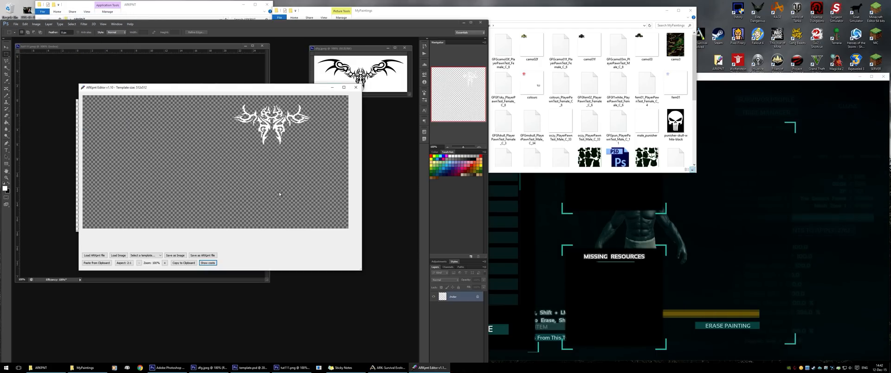
# Save the tattoo as an ARKpnt file in MyPaintings, changing the name prefix to tutorial22 before _PlayerPawnTest_Male, and decline the preview
pyautogui.click(209, 257)
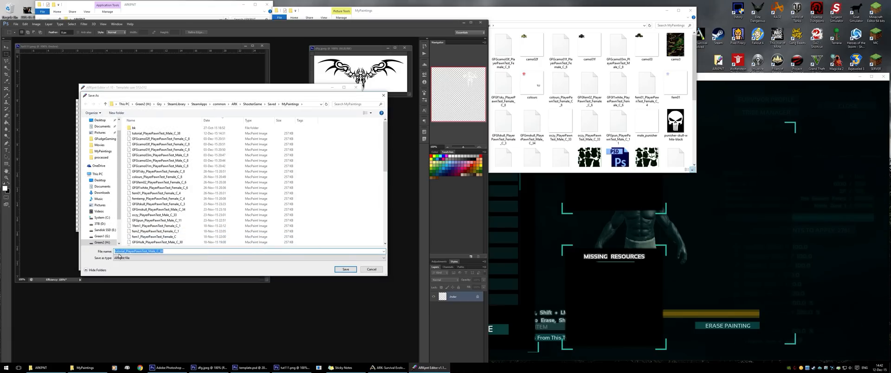
pyautogui.click(126, 251)
pyautogui.write('22')
pyautogui.click(345, 270)
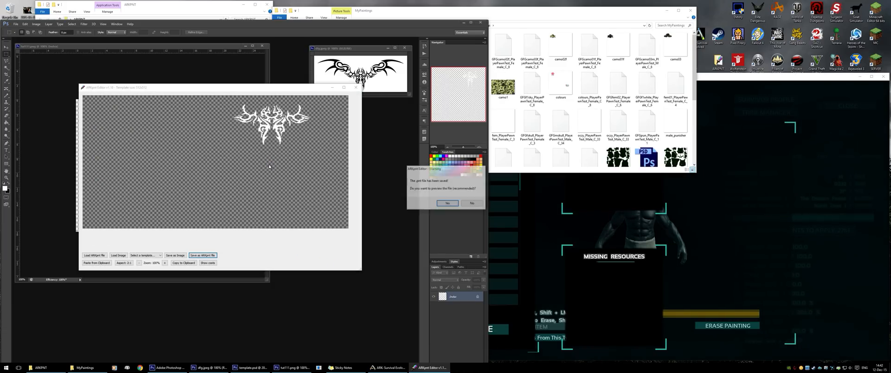
pyautogui.click(472, 203)
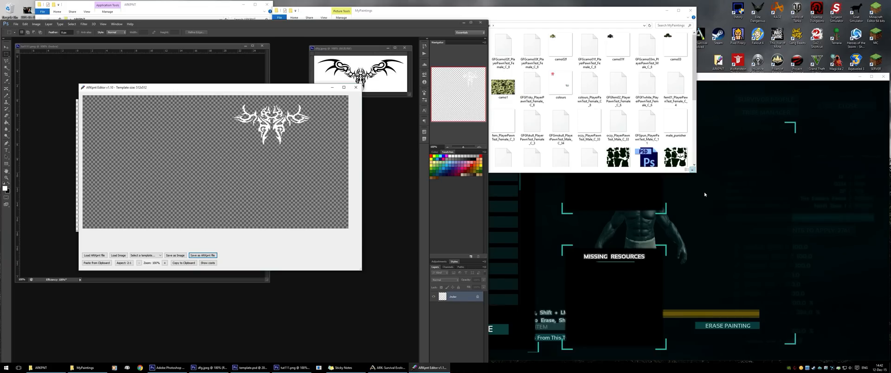
# Switch to ARK: Survival Evolved, leave the open painting list, and reopen the paint screen's list of saved paintings for this type
pyautogui.click(704, 194)
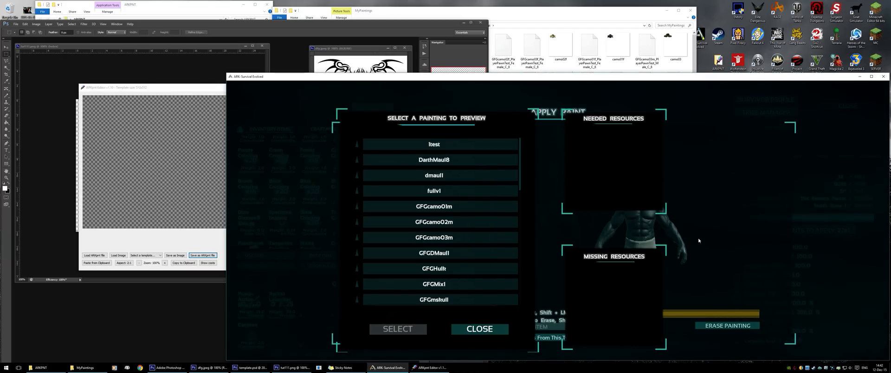
pyautogui.press('Escape')
pyautogui.press('Escape')
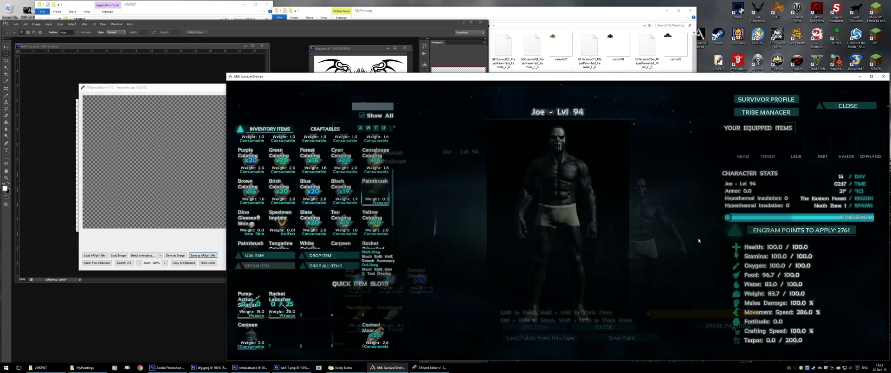
pyautogui.press('e')
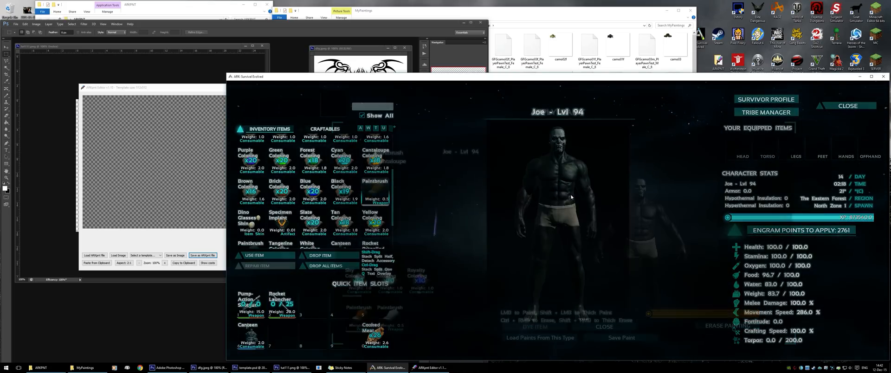
pyautogui.click(562, 338)
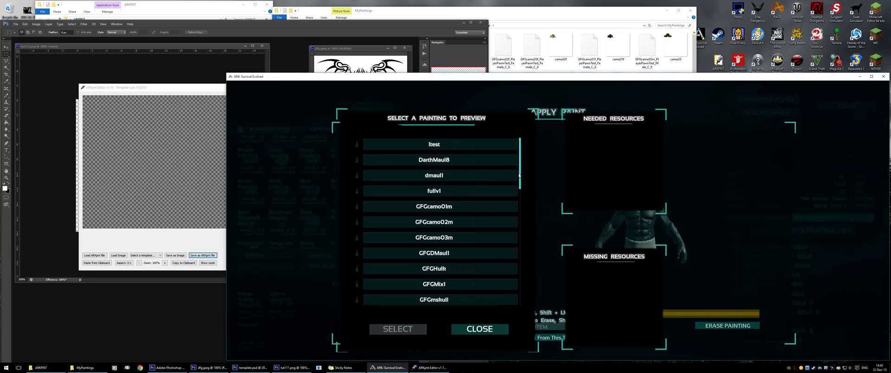
# Find the tutorial22 painting in the list and load it onto the character
pyautogui.moveTo(520, 176); pyautogui.dragTo(520, 186)
pyautogui.moveTo(519, 257); pyautogui.dragTo(483, 296)
pyautogui.click(436, 250)
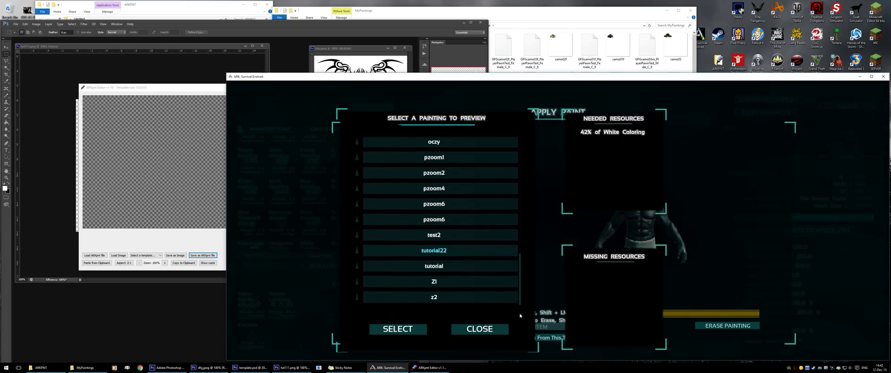
pyautogui.click(398, 328)
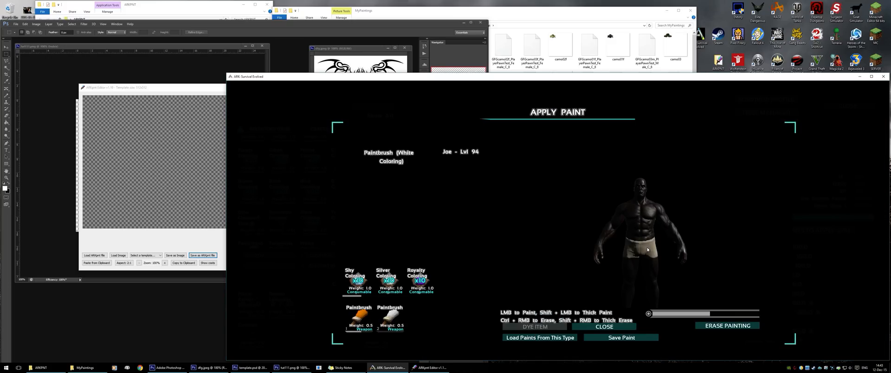
# Examine the tattoo on the character's back up close, then leave the paint screen and the inventory
pyautogui.scroll(3, 647, 248)
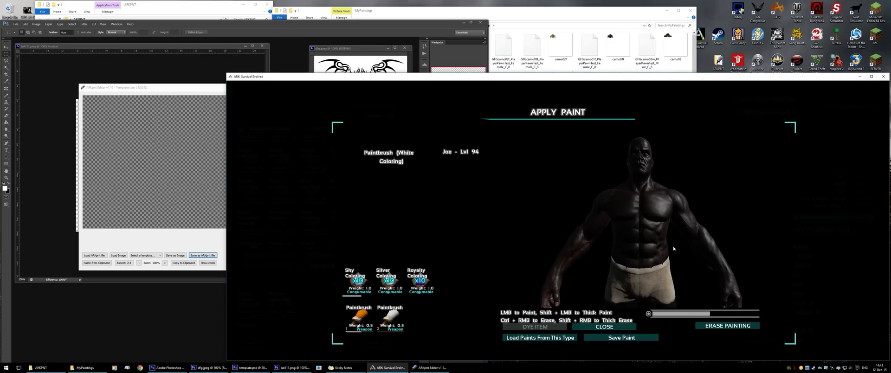
pyautogui.moveTo(674, 249); pyautogui.dragTo(627, 245)
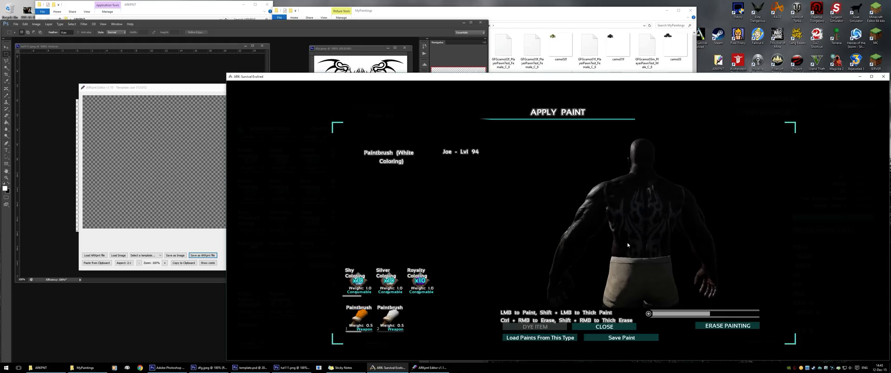
pyautogui.press('Escape')
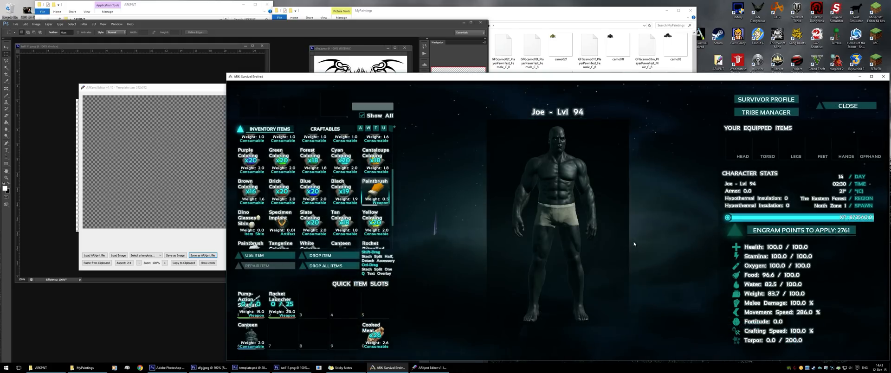
pyautogui.press('Escape')
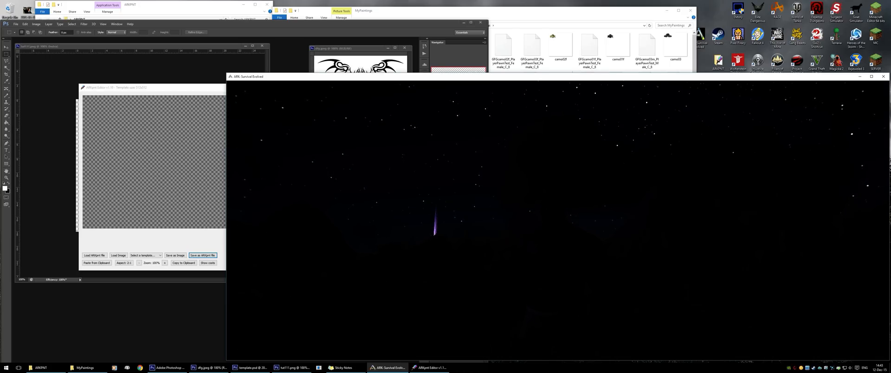
# Set the game's time of day to 12:0 with the settimeofday console command and turn the character to show the tattooed back
pyautogui.press('Tab')
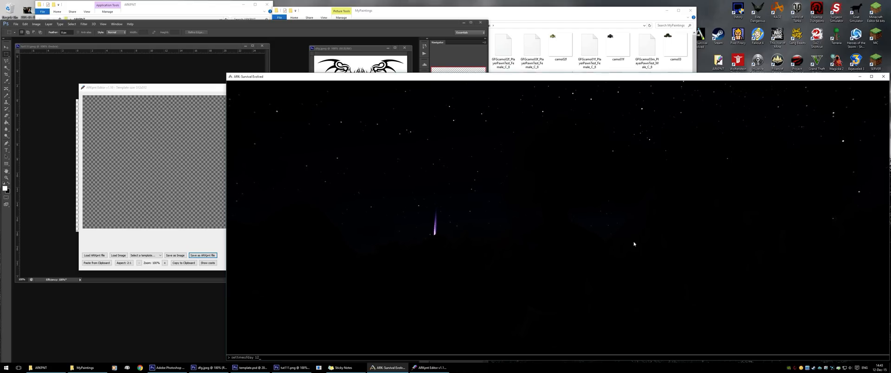
pyautogui.write('settimeofday 12:0')
pyautogui.press('Return')
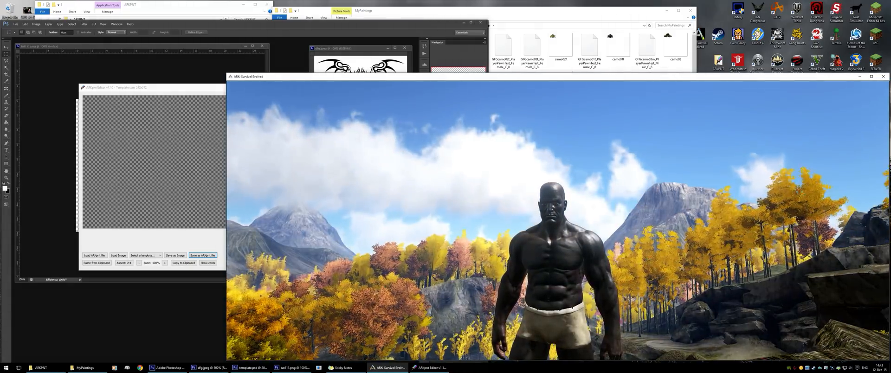
pyautogui.press('w')
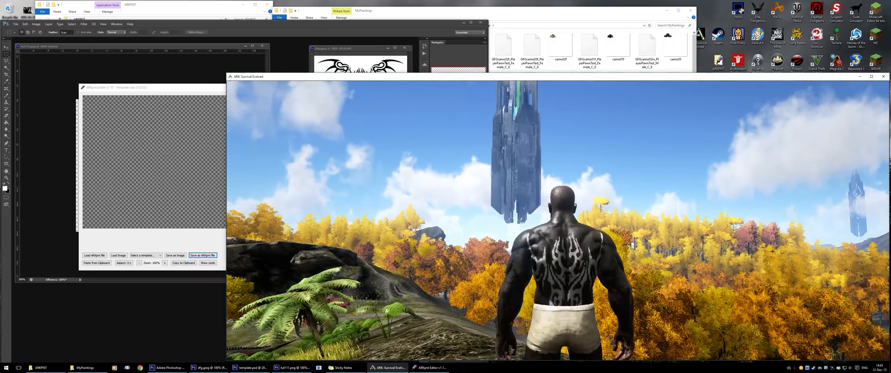
# Reopen the character's paint screen from the inventory and bring up the list of saved paintings for this type
pyautogui.press('i')
pyautogui.scroll(-2, 376, 195)
pyautogui.moveTo(375, 199)
pyautogui.mouseDown()
pyautogui.moveTo(549, 194)
pyautogui.moveTo(520, 205)
pyautogui.moveTo(521, 265)
pyautogui.moveTo(520, 245)
pyautogui.mouseUp()
pyautogui.click(523, 337)
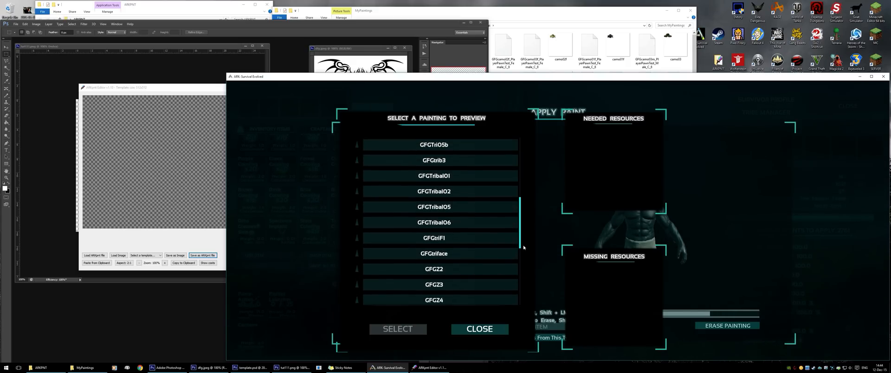
# Load the GFGTribal02 painting onto the character, then leave the paint screen and the inventory
pyautogui.click(434, 191)
pyautogui.click(416, 329)
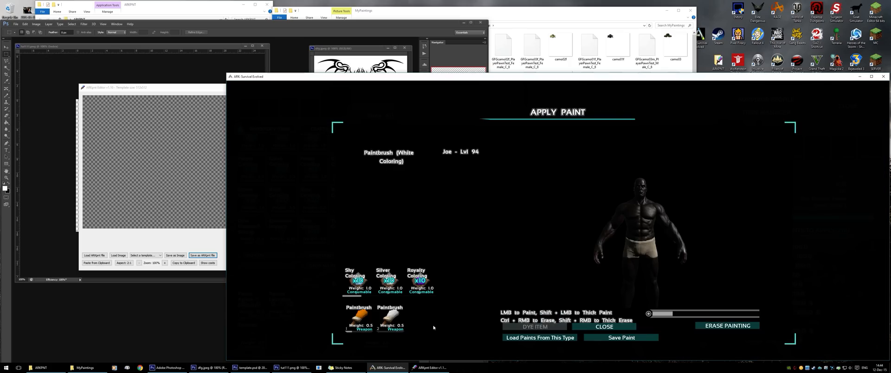
pyautogui.click(604, 327)
pyautogui.press('Escape')
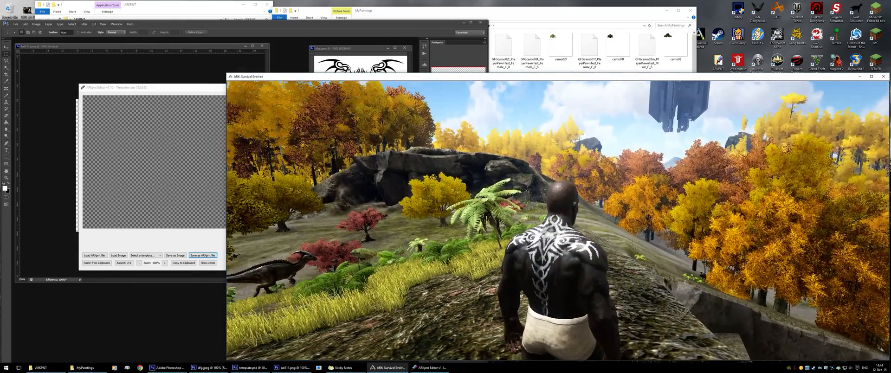